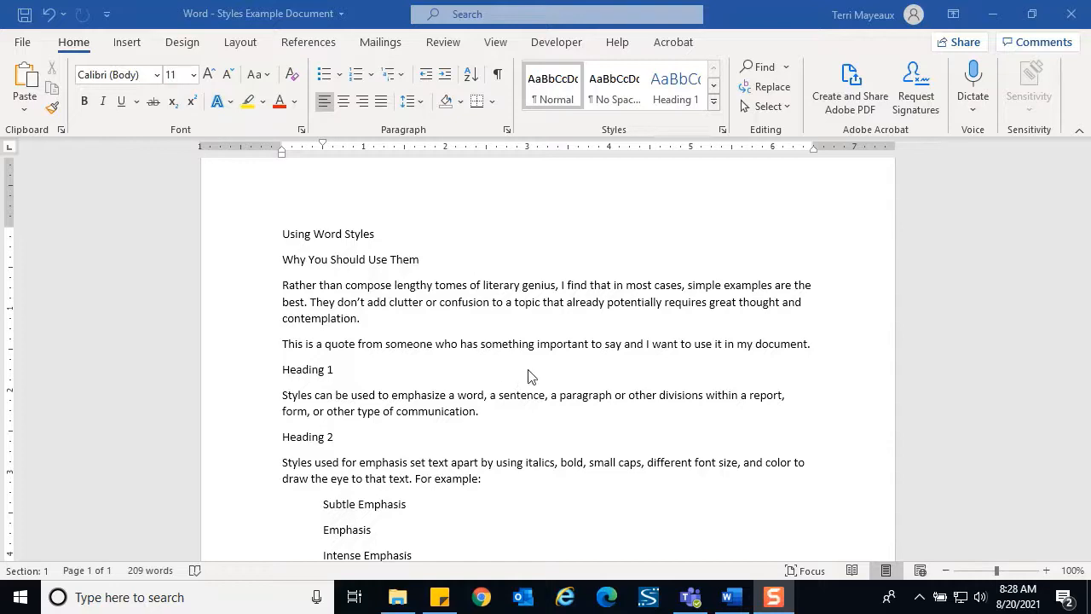
Browse the built-in styles and expand the full style gallery to see everything available for the document
{"action": "left_click", "coordinate": [843, 236]}
{"action": "mouse_move", "coordinate": [1085, 220]}
{"action": "left_mouse_down"}
{"action": "mouse_move", "coordinate": [1083, 417]}
{"action": "mouse_move", "coordinate": [1062, 244]}
{"action": "mouse_move", "coordinate": [1079, 200]}
{"action": "left_mouse_up"}
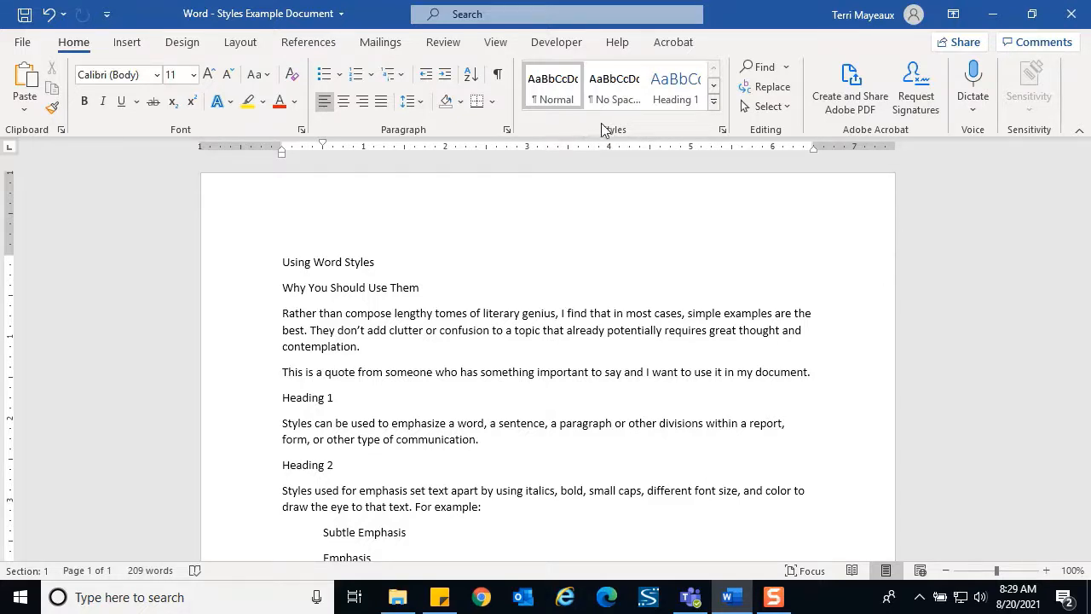
{"action": "left_click", "coordinate": [714, 86]}
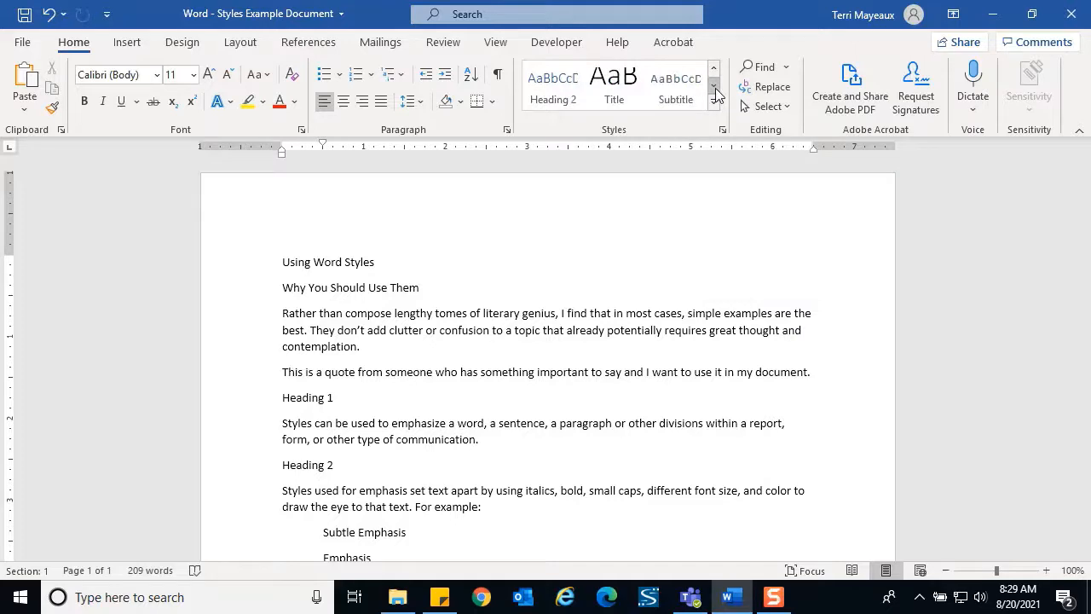
{"action": "left_click", "coordinate": [716, 86]}
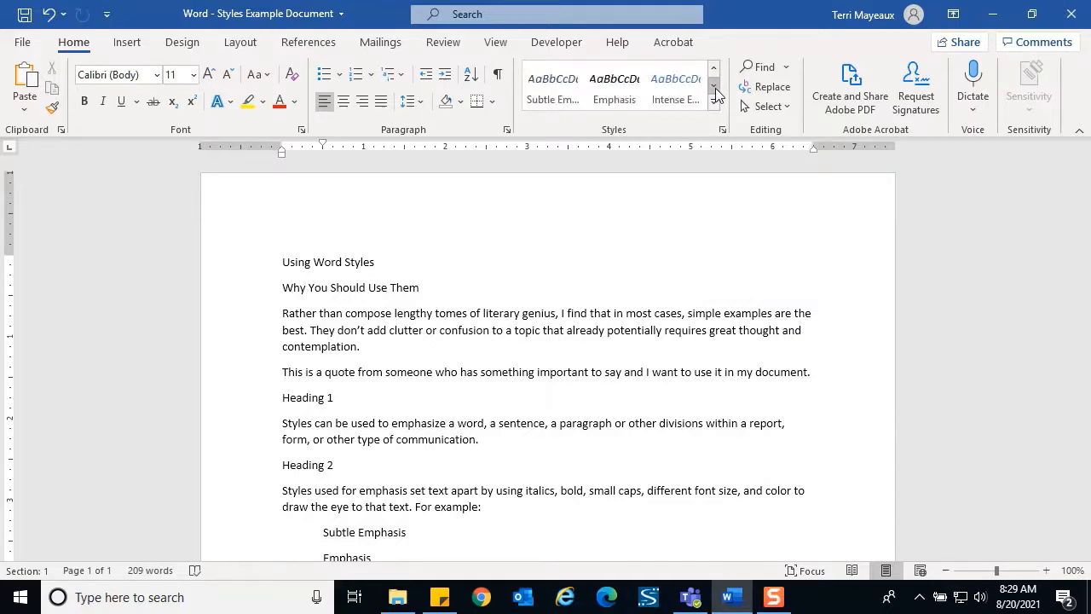
{"action": "left_click", "coordinate": [715, 86]}
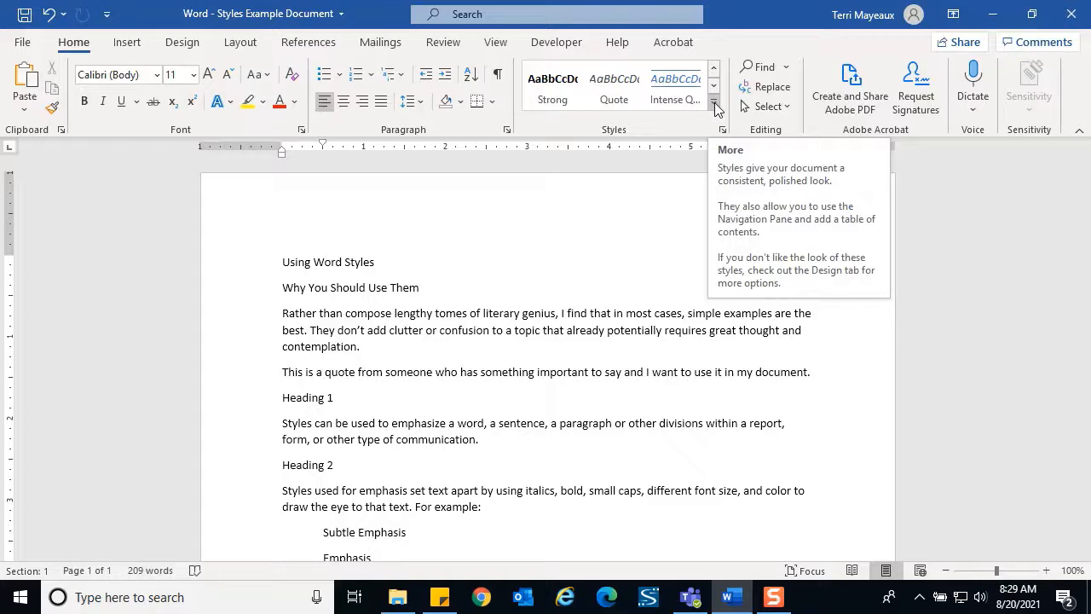
{"action": "left_click", "coordinate": [714, 102]}
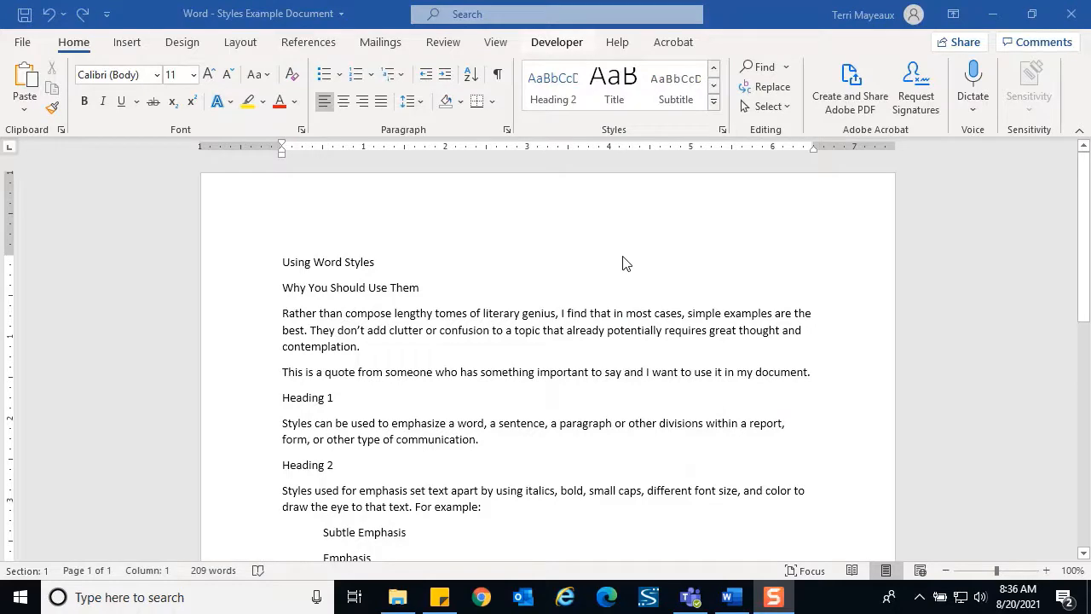
Apply the Title style to the document's first line, "Using Word Styles"
{"action": "left_click", "coordinate": [284, 262]}
{"action": "left_click_drag", "start_coordinate": [284, 261], "coordinate": [375, 262]}
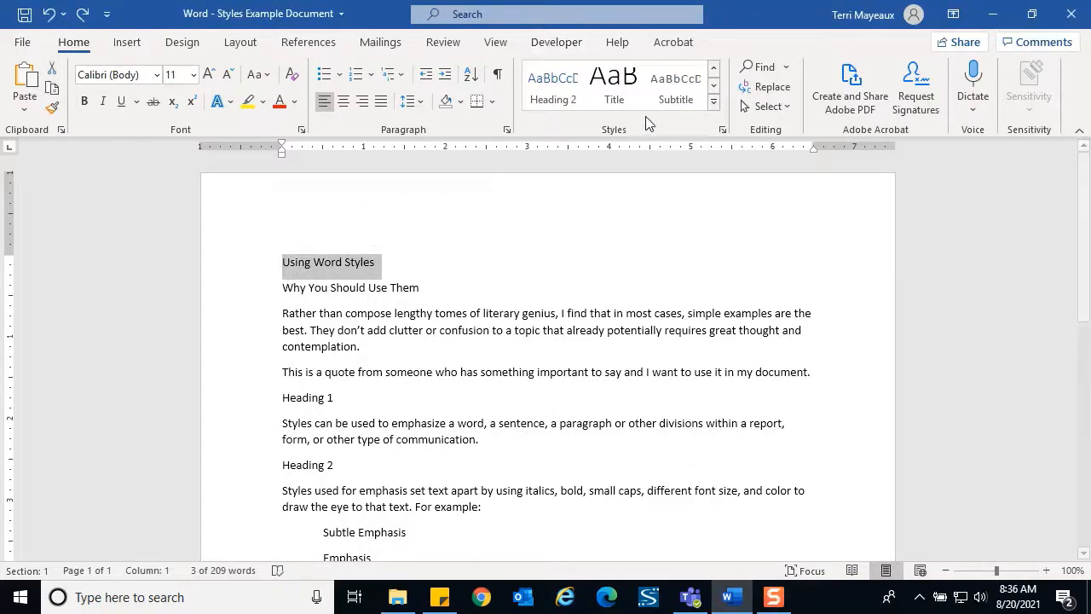
{"action": "left_click", "coordinate": [616, 104]}
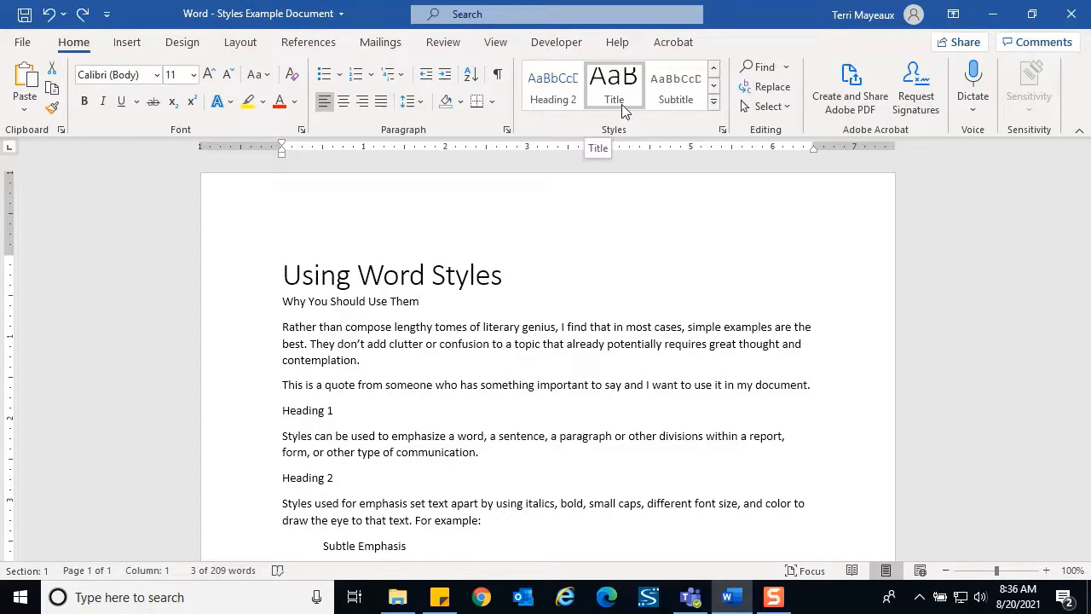
{"action": "left_click", "coordinate": [715, 102]}
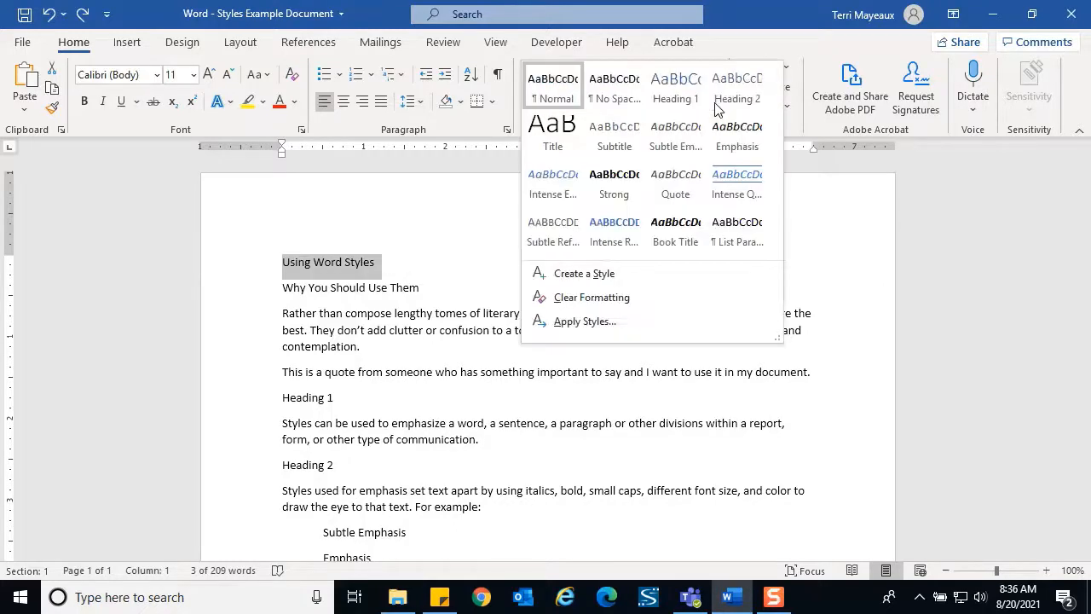
{"action": "left_click", "coordinate": [558, 128]}
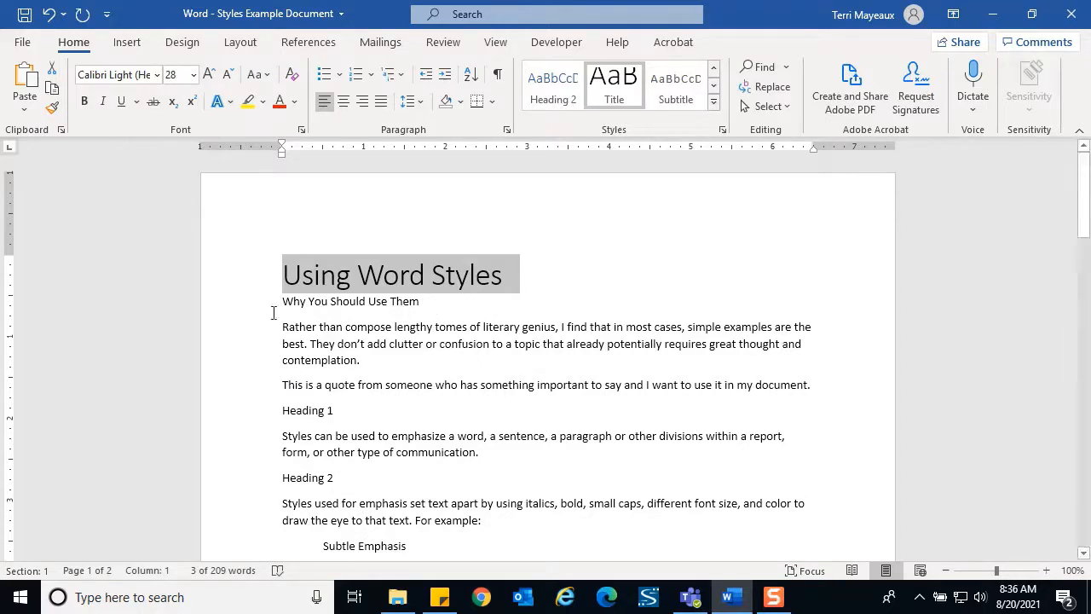
Apply the Subtitle style to the line "Why You Should Use Them" and deselect the text
{"action": "left_click_drag", "start_coordinate": [282, 301], "coordinate": [423, 304]}
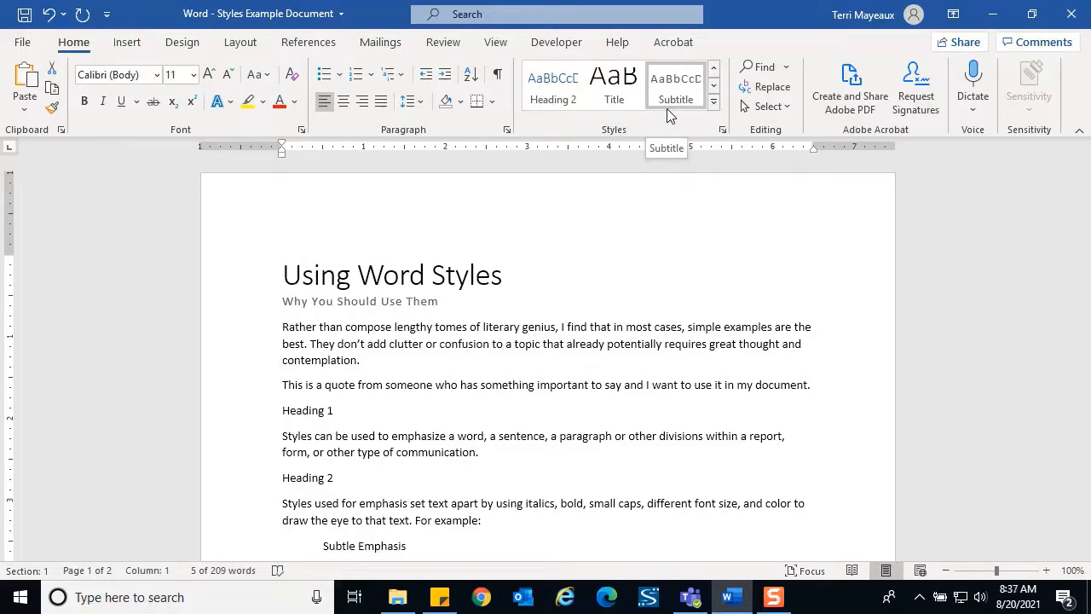
{"action": "left_click", "coordinate": [713, 102]}
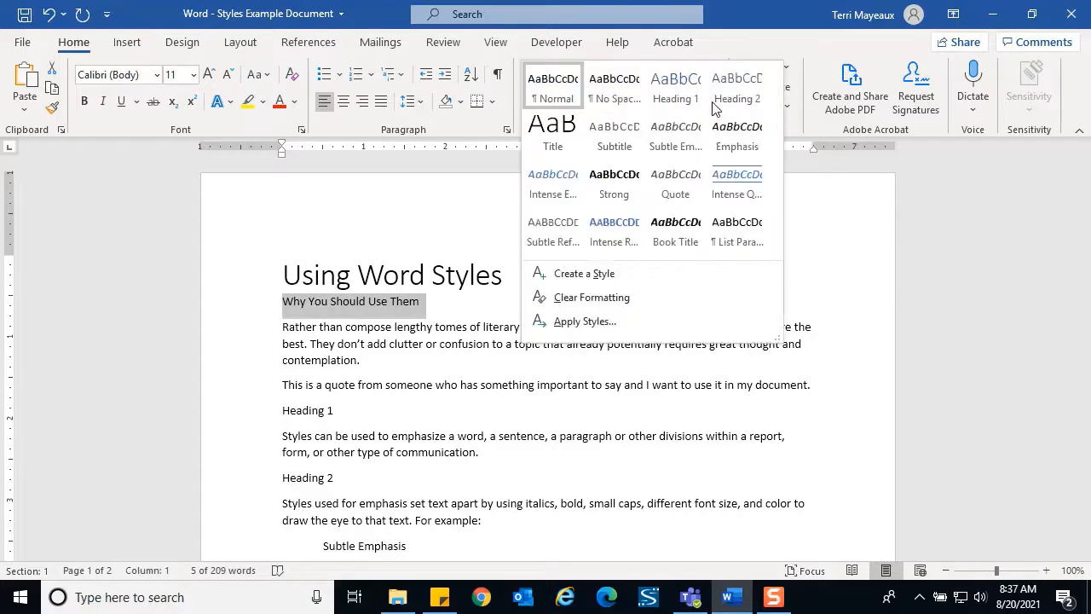
{"action": "left_click", "coordinate": [619, 149]}
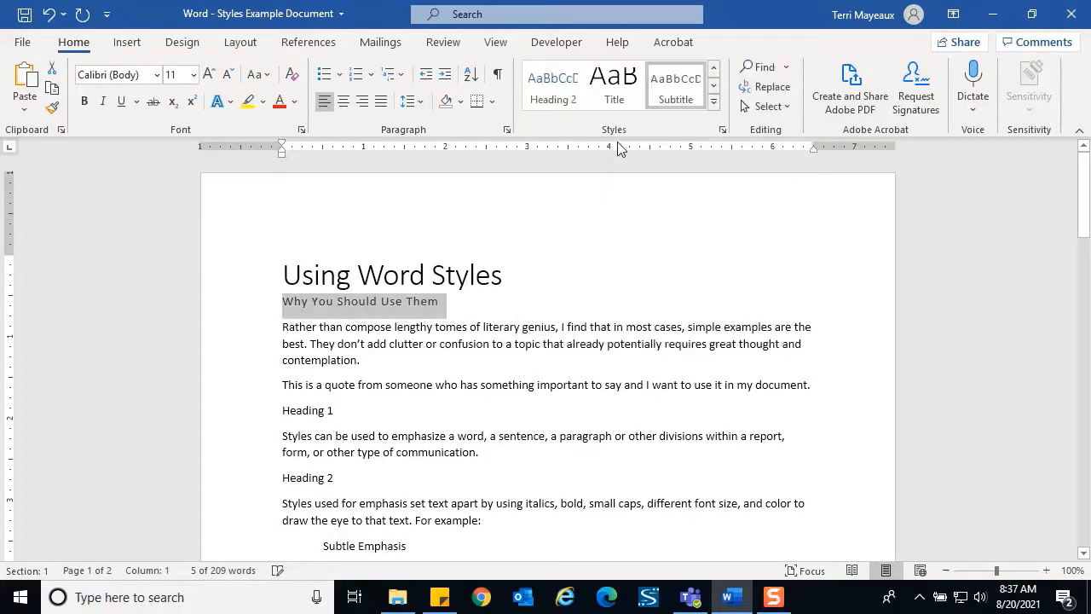
{"action": "left_click", "coordinate": [455, 308]}
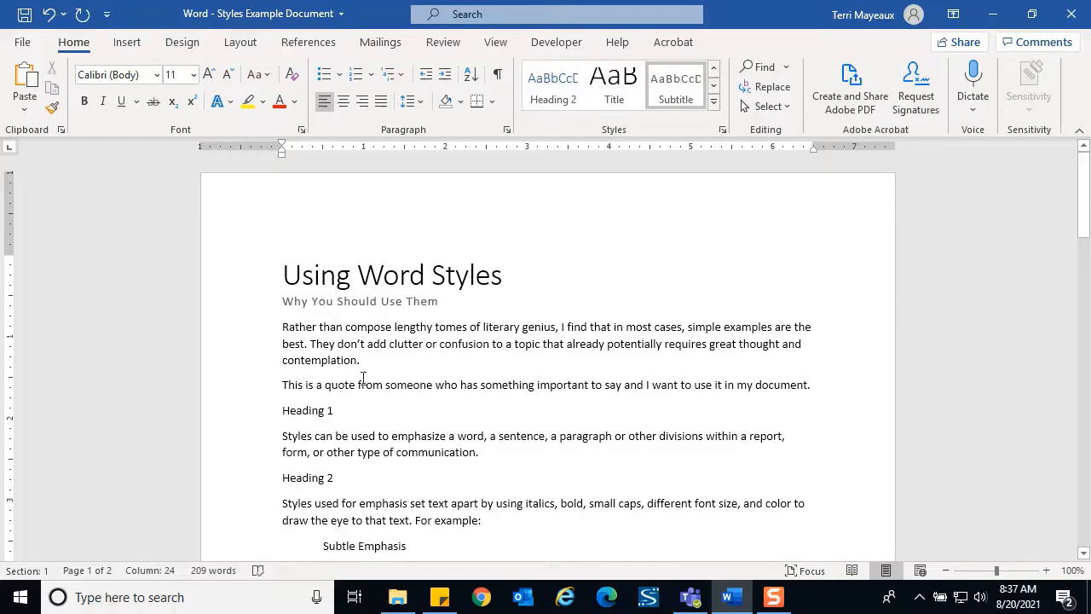
Apply the Heading 1 style to the "Heading 1" line below the quote paragraph
{"action": "left_click_drag", "start_coordinate": [278, 410], "coordinate": [359, 411]}
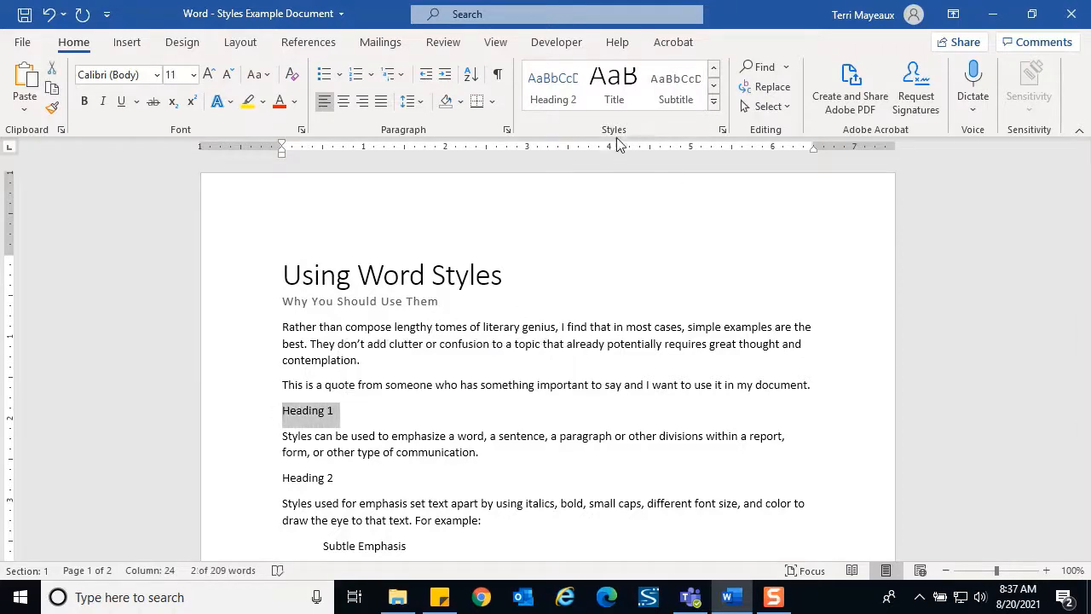
{"action": "left_click", "coordinate": [714, 101]}
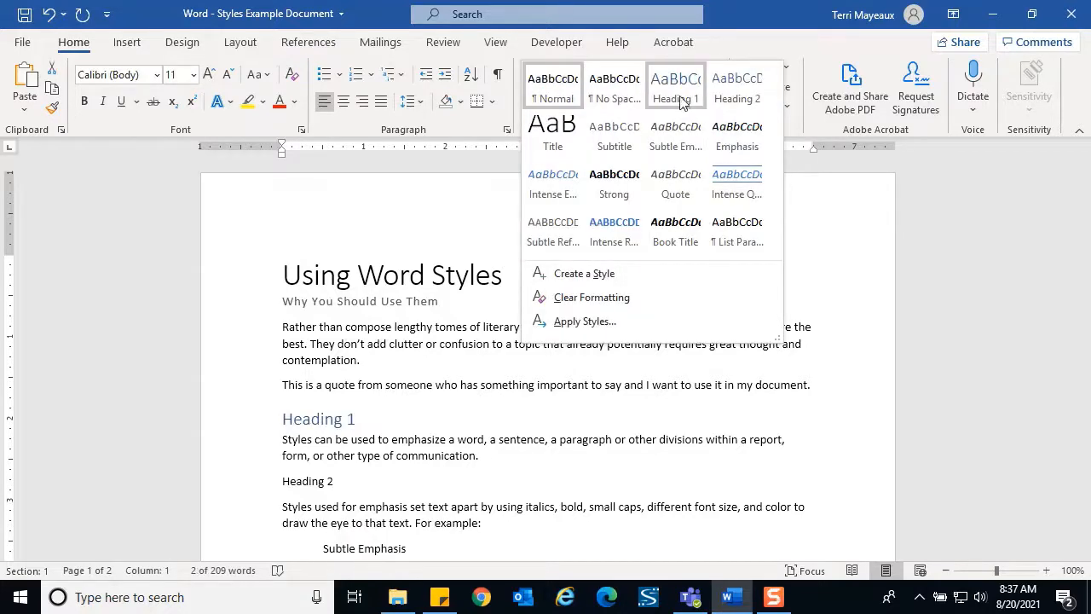
{"action": "left_click", "coordinate": [680, 101]}
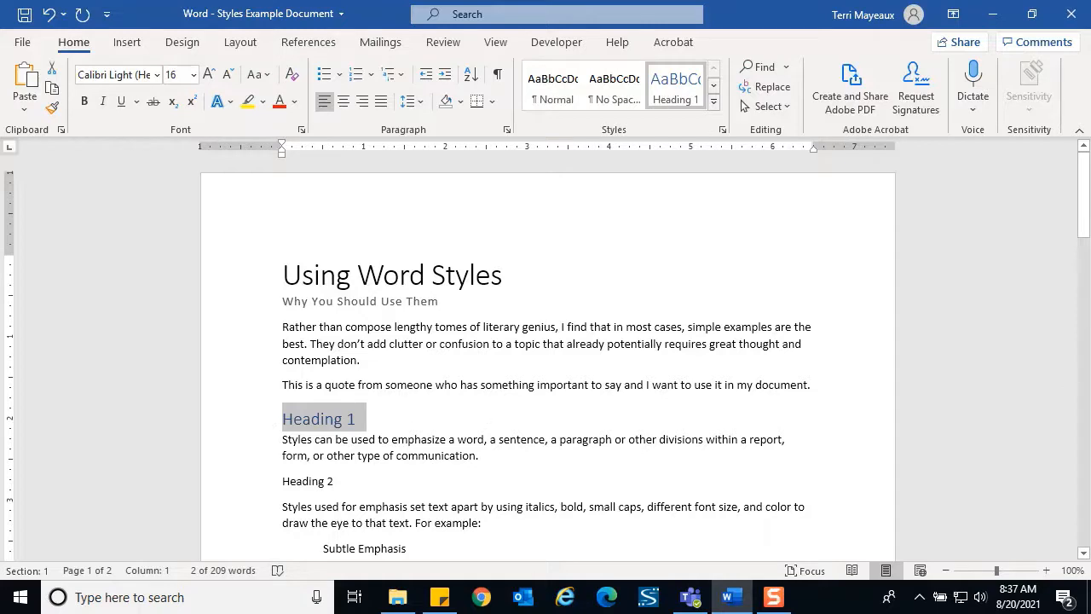
Apply the Heading 1 style to both "Another Heading 1" lines near the end of the document at once
{"action": "left_click_drag", "start_coordinate": [1087, 223], "coordinate": [1084, 329]}
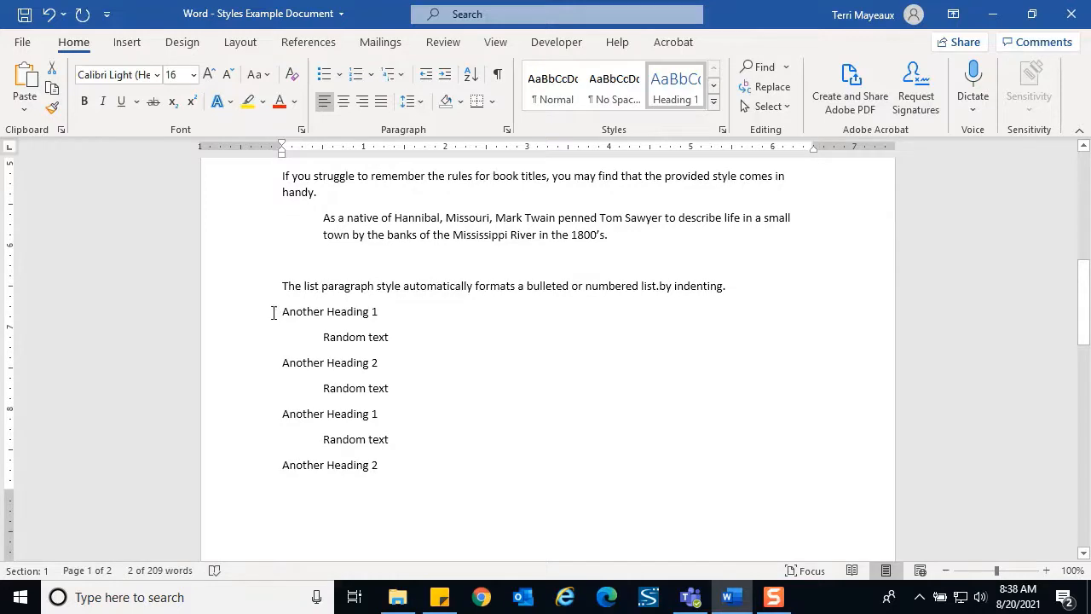
{"action": "left_click_drag", "start_coordinate": [284, 311], "coordinate": [385, 313]}
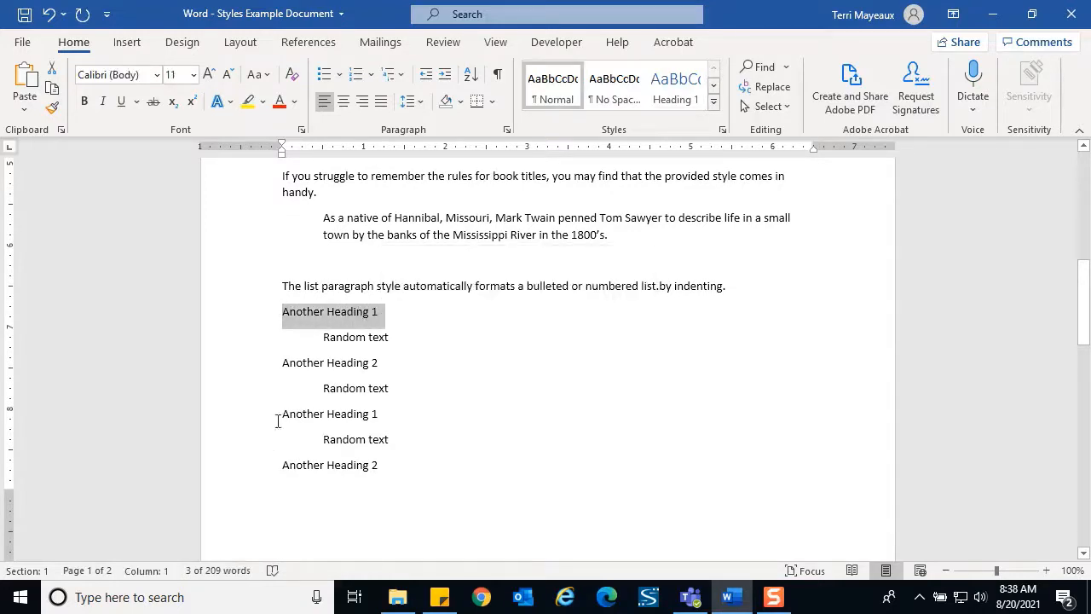
{"action": "left_click_drag", "start_coordinate": [282, 414], "coordinate": [382, 414], "text": "ctrl"}
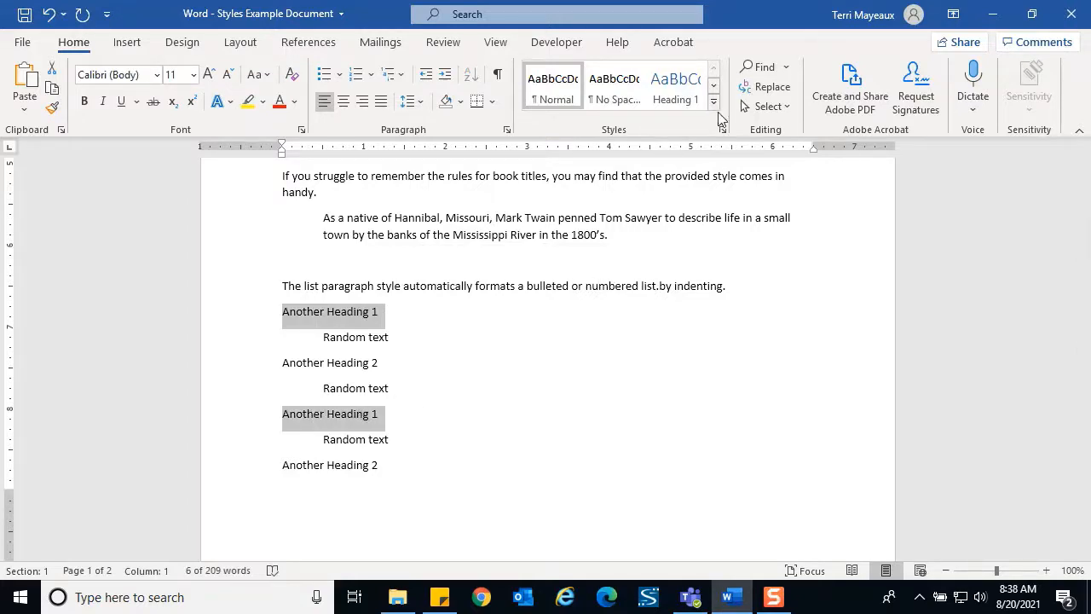
{"action": "left_click", "coordinate": [681, 89]}
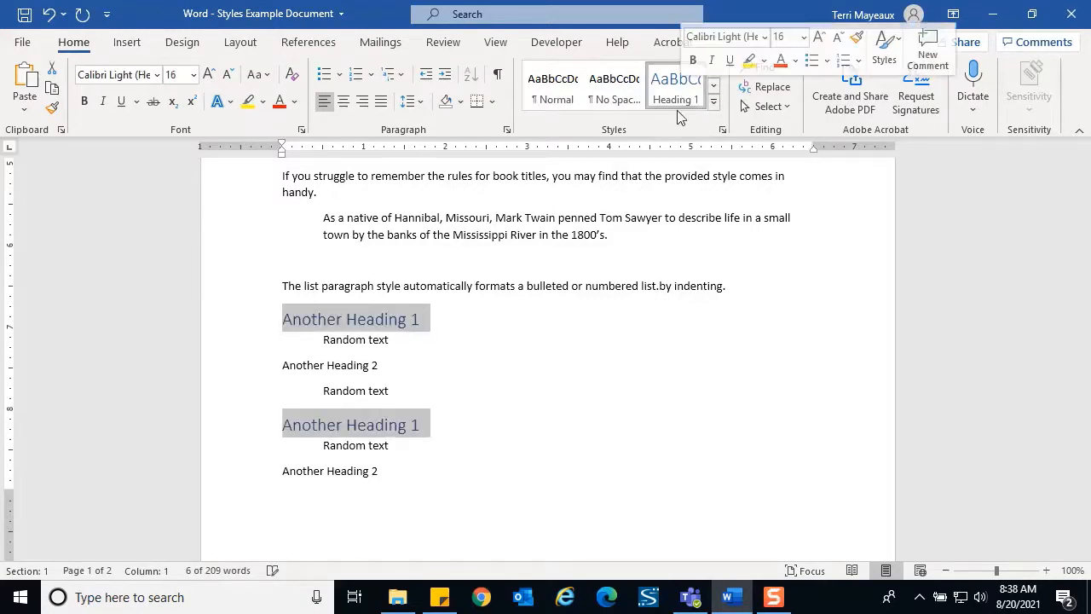
{"action": "left_click", "coordinate": [454, 426]}
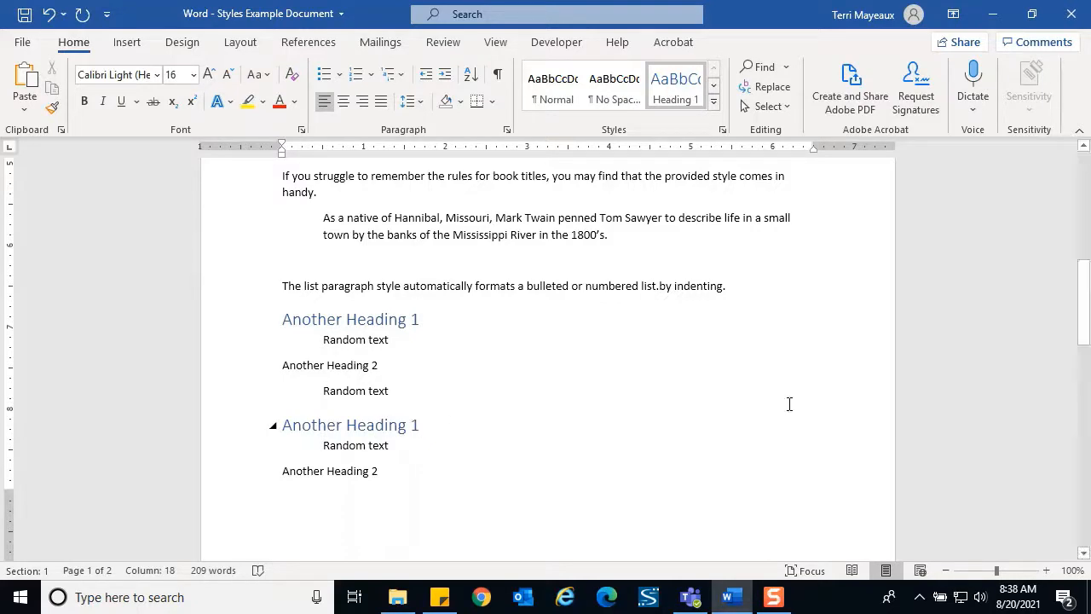
Apply the Heading 2 style to the "Heading 2" line above the paragraph about styles used for emphasis
{"action": "left_click_drag", "start_coordinate": [1081, 324], "coordinate": [1078, 257]}
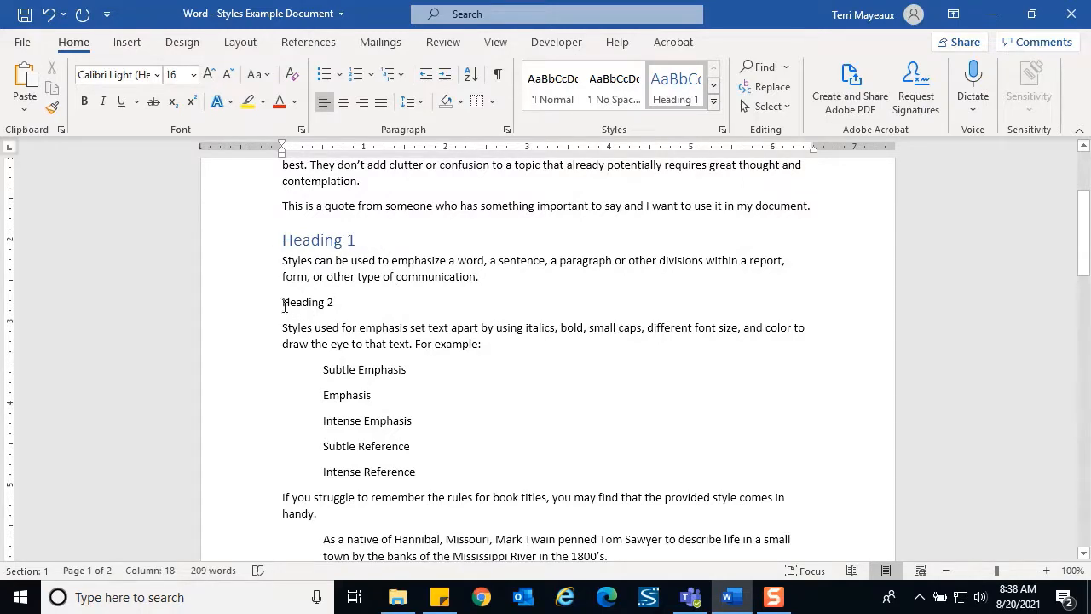
{"action": "left_click", "coordinate": [367, 318]}
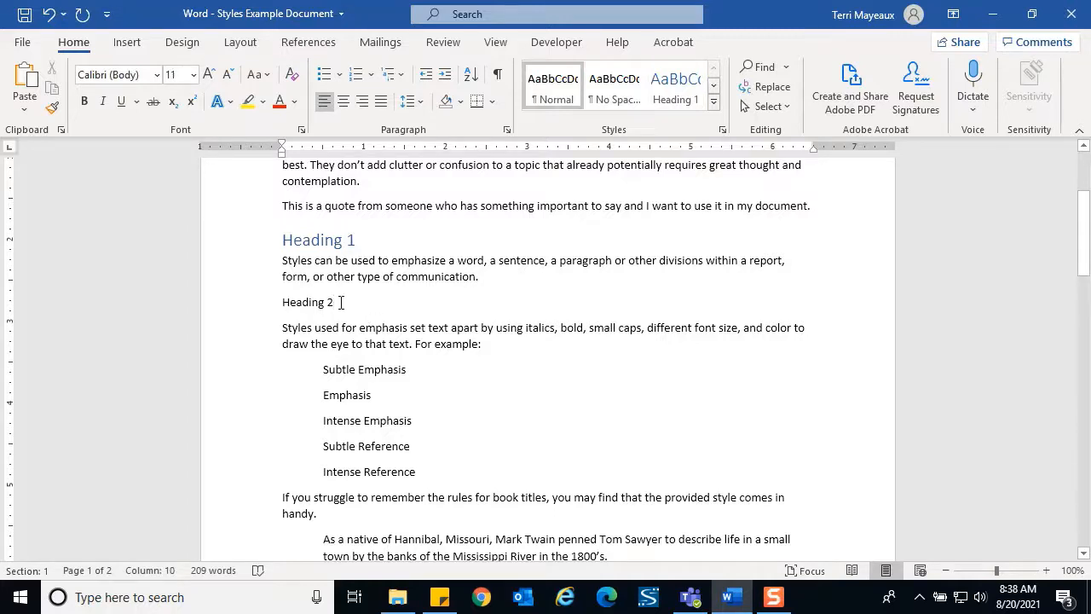
{"action": "left_click_drag", "start_coordinate": [279, 301], "coordinate": [343, 299]}
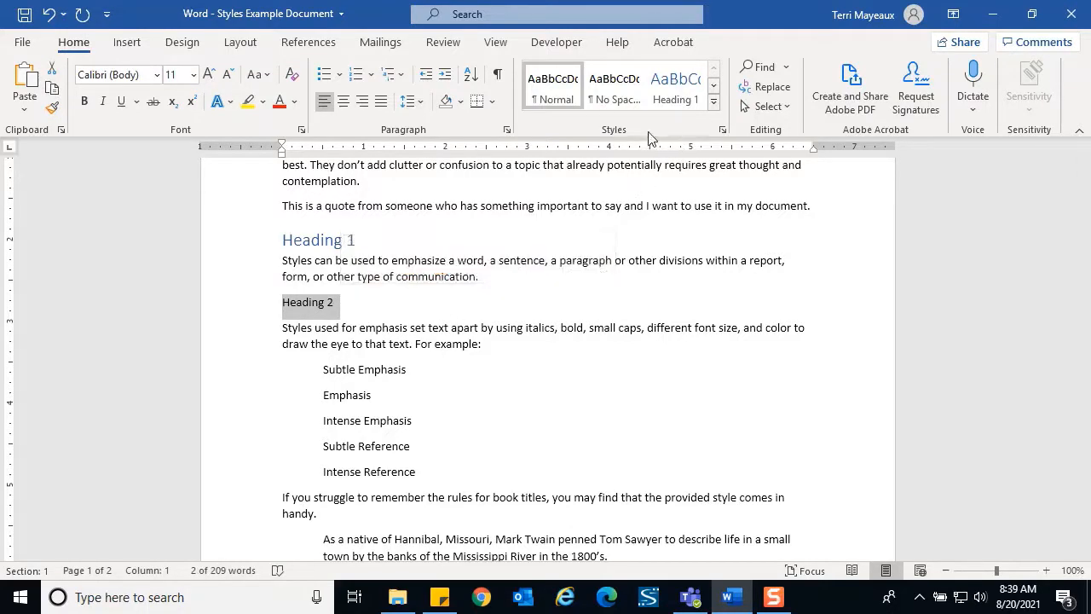
{"action": "left_click", "coordinate": [715, 108]}
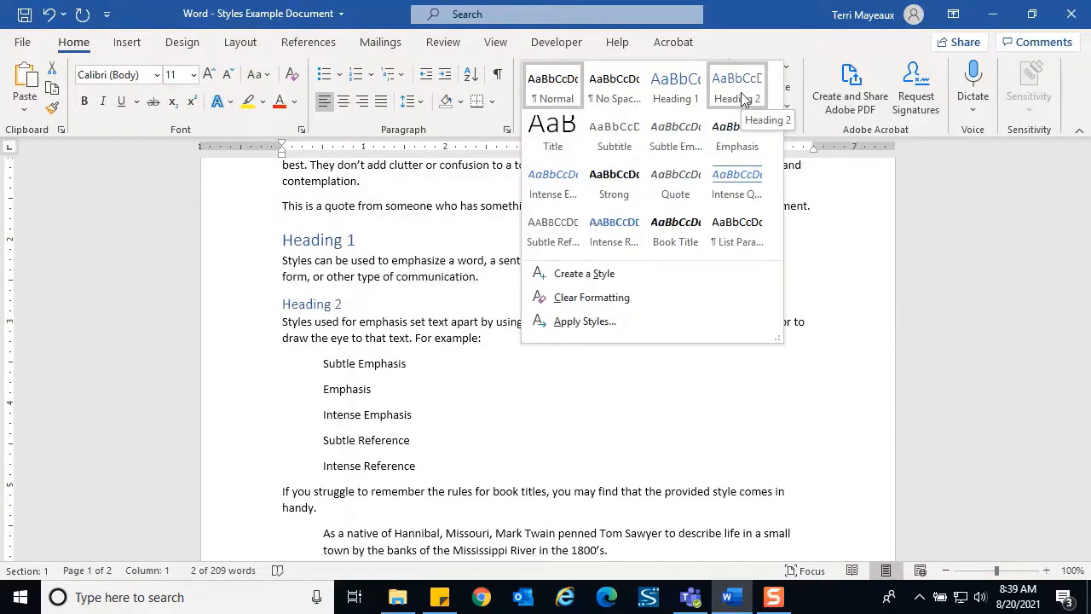
{"action": "left_click", "coordinate": [738, 89]}
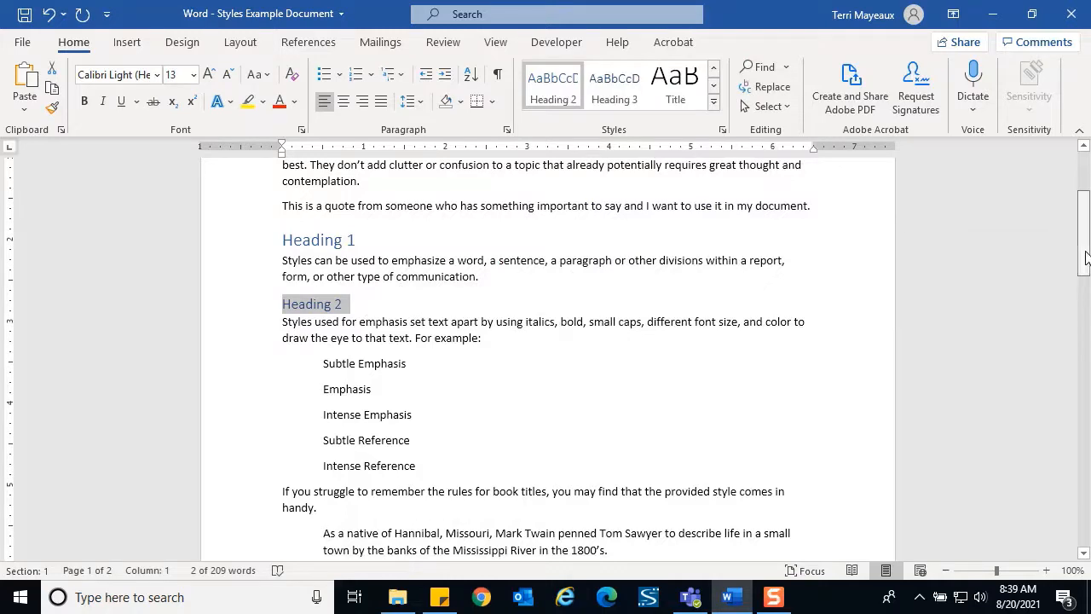
Apply the Heading 2 style to both "Another Heading 2" lines near the end of the document at once
{"action": "left_click_drag", "start_coordinate": [1088, 257], "coordinate": [1088, 359]}
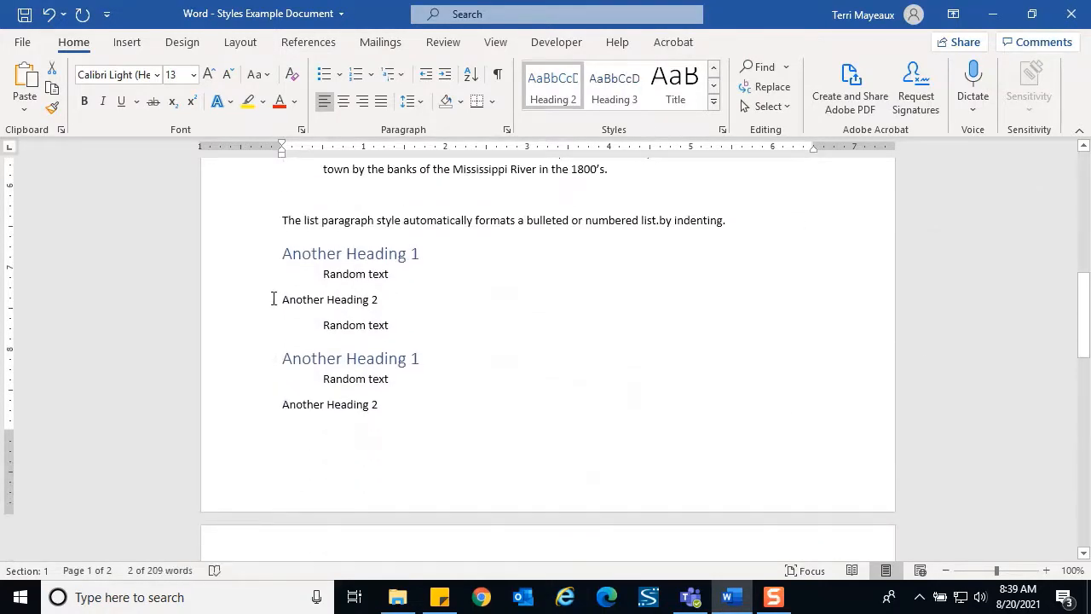
{"action": "left_click_drag", "start_coordinate": [273, 299], "coordinate": [385, 300]}
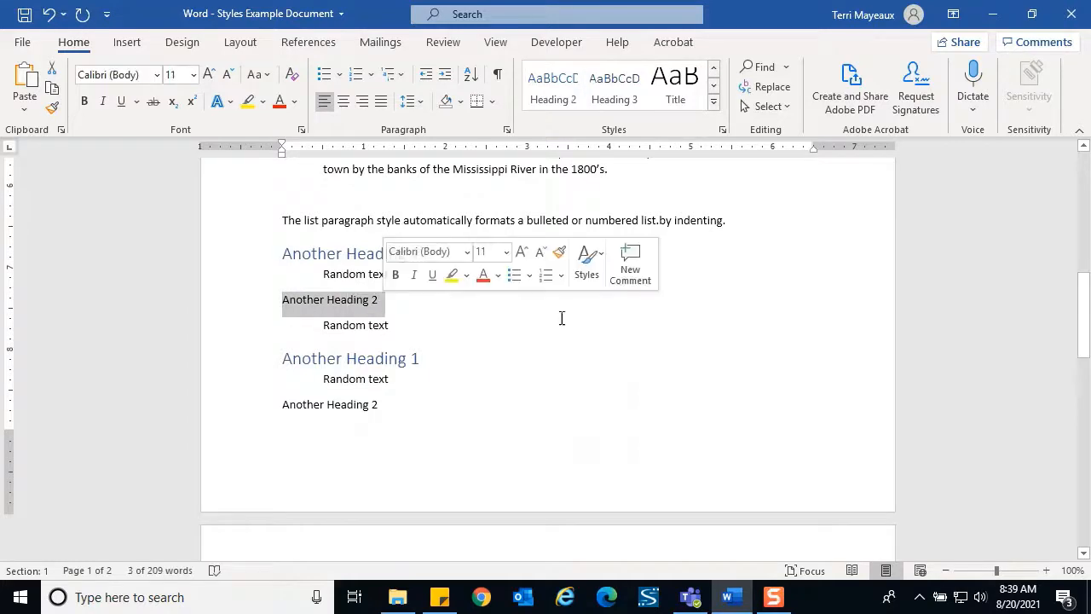
{"action": "left_click", "coordinate": [255, 413], "text": "ctrl"}
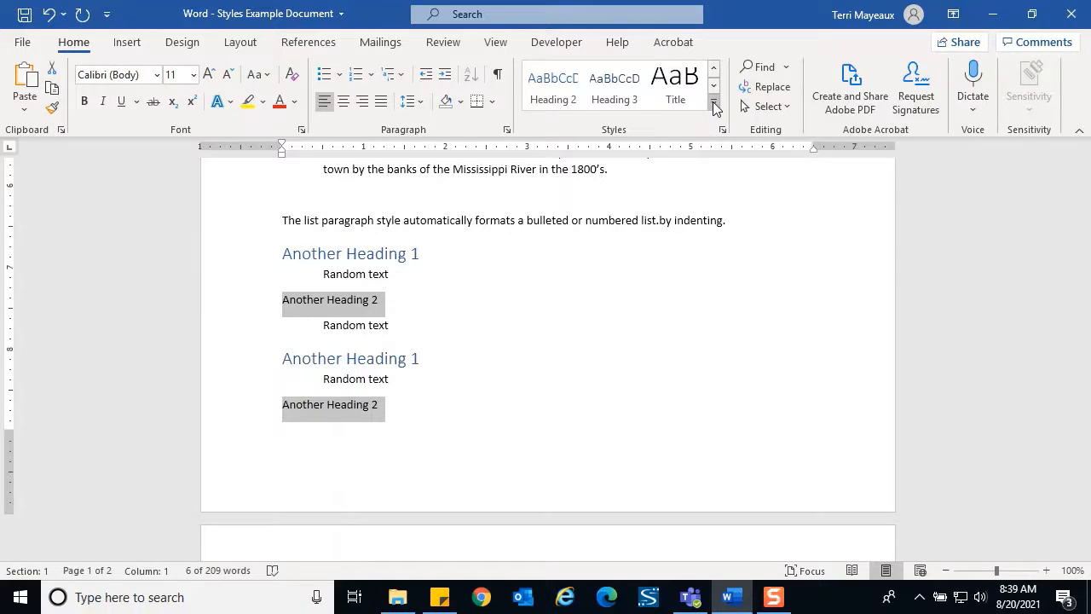
{"action": "left_click", "coordinate": [717, 106]}
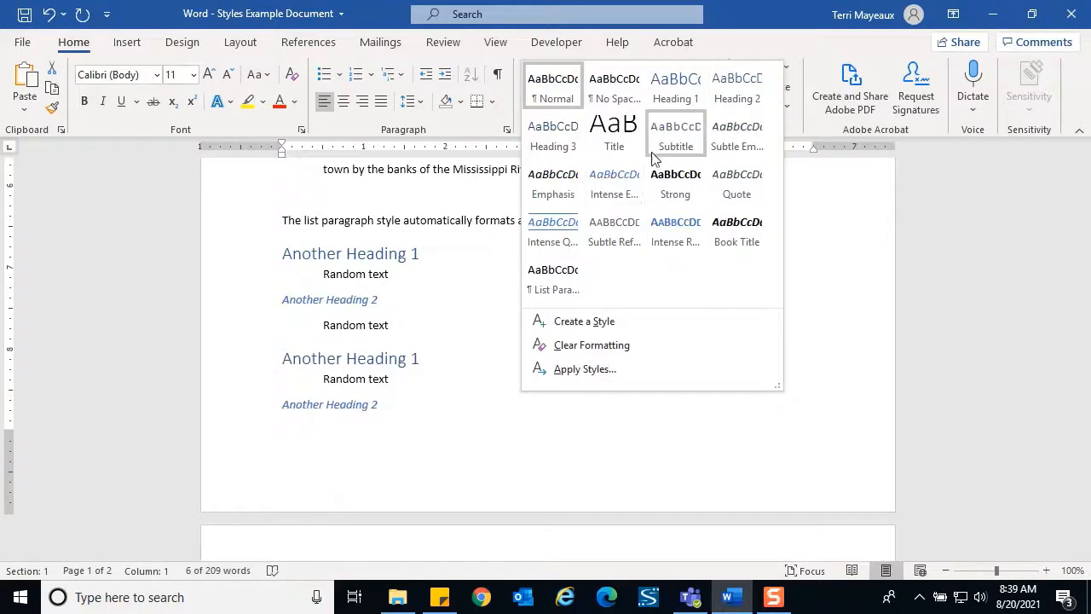
{"action": "left_click", "coordinate": [737, 98]}
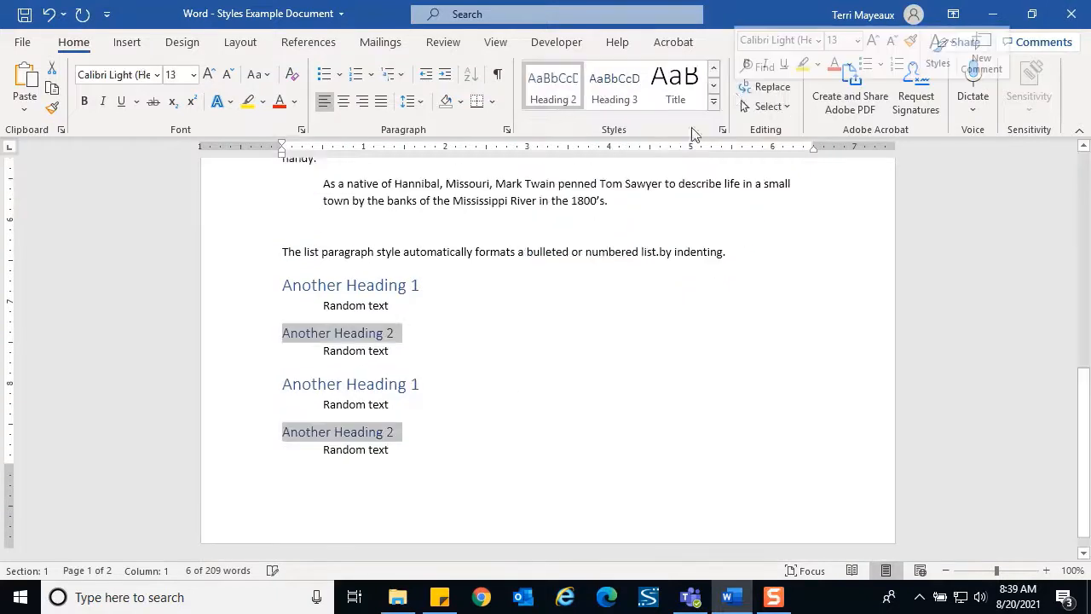
{"action": "left_click", "coordinate": [431, 313]}
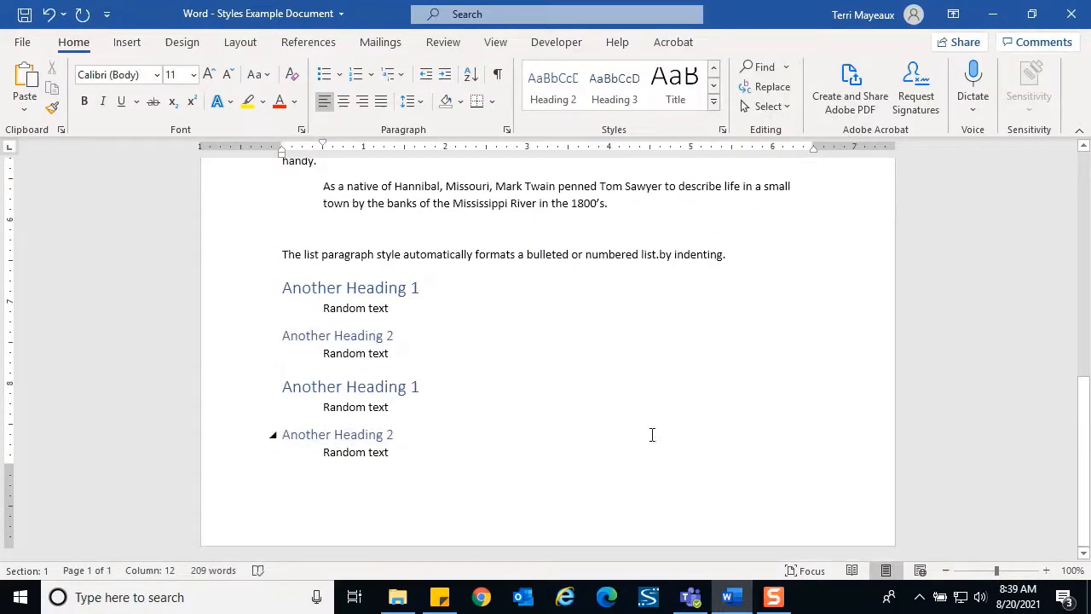
Apply the Subtle Emphasis style to the "Subtle Emphasis" line in the emphasis examples under Heading 2
{"action": "left_click_drag", "start_coordinate": [1087, 403], "coordinate": [1085, 188]}
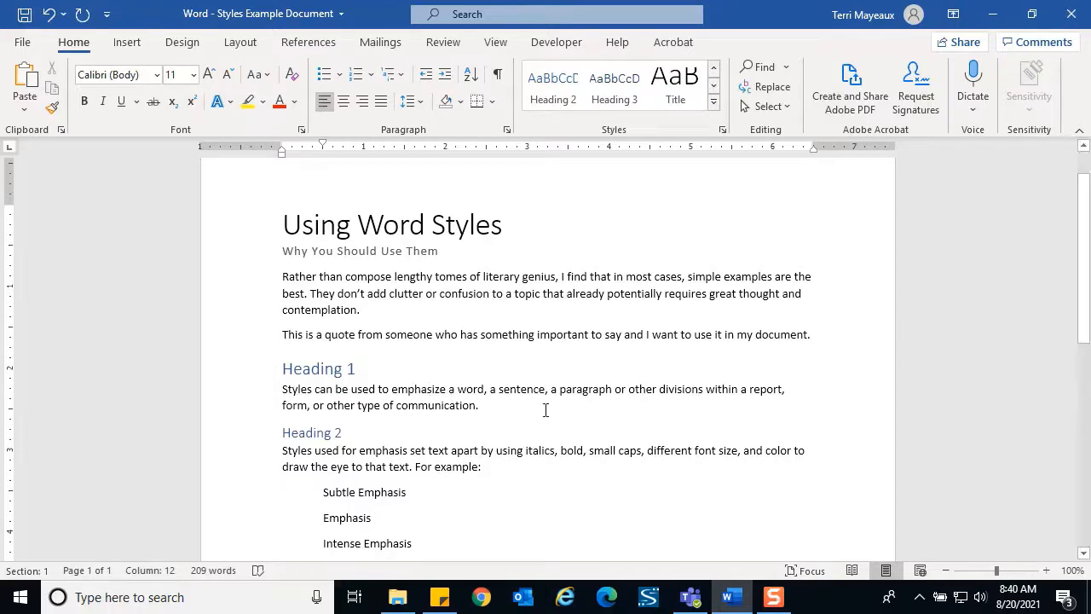
{"action": "left_click_drag", "start_coordinate": [1081, 261], "coordinate": [1084, 310]}
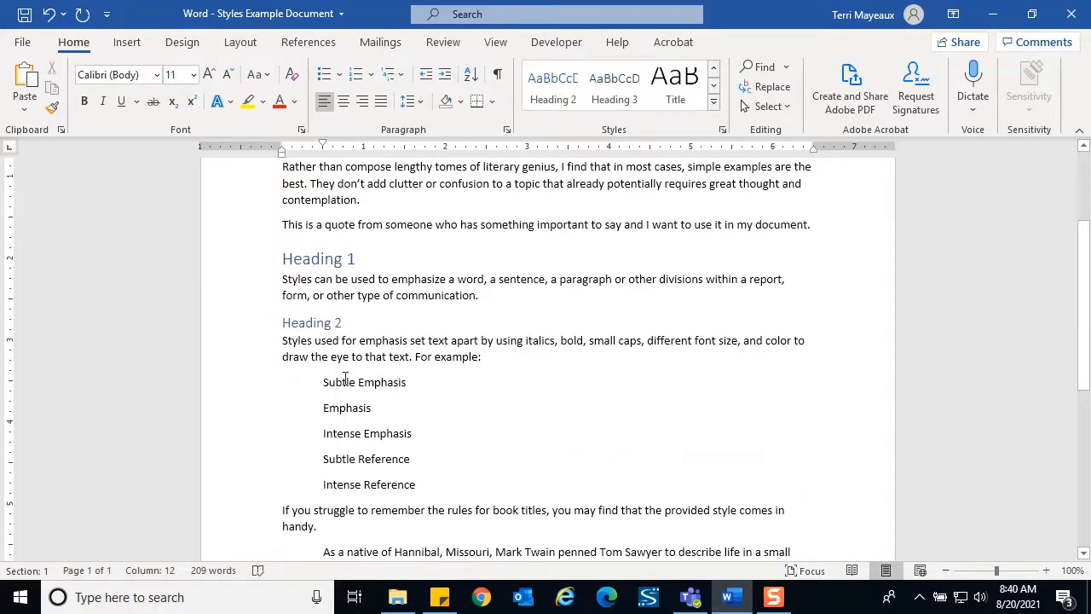
{"action": "left_click_drag", "start_coordinate": [324, 382], "coordinate": [408, 383]}
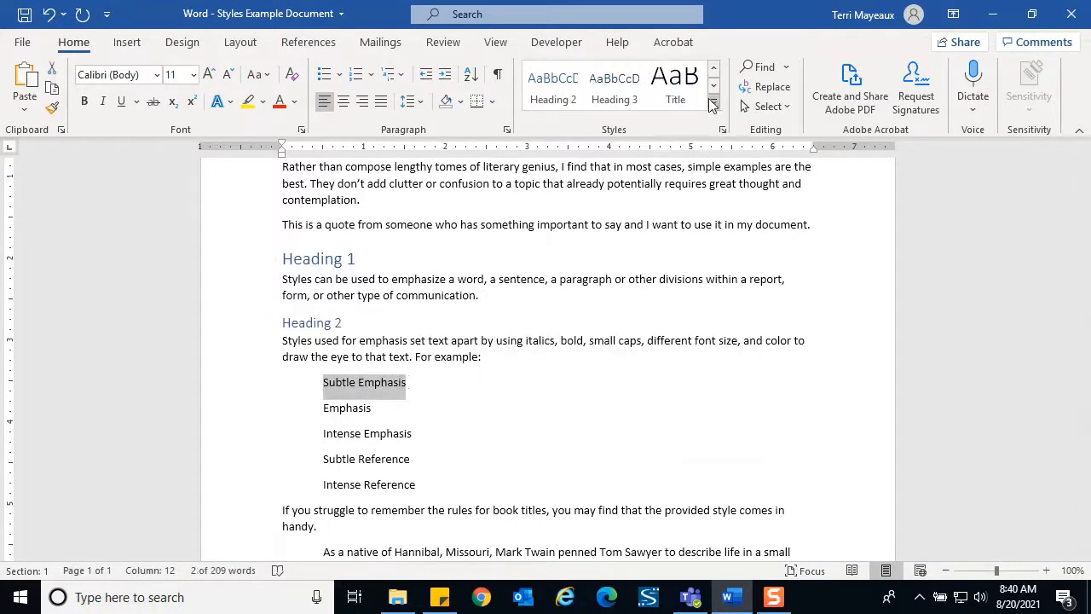
{"action": "left_click", "coordinate": [715, 101]}
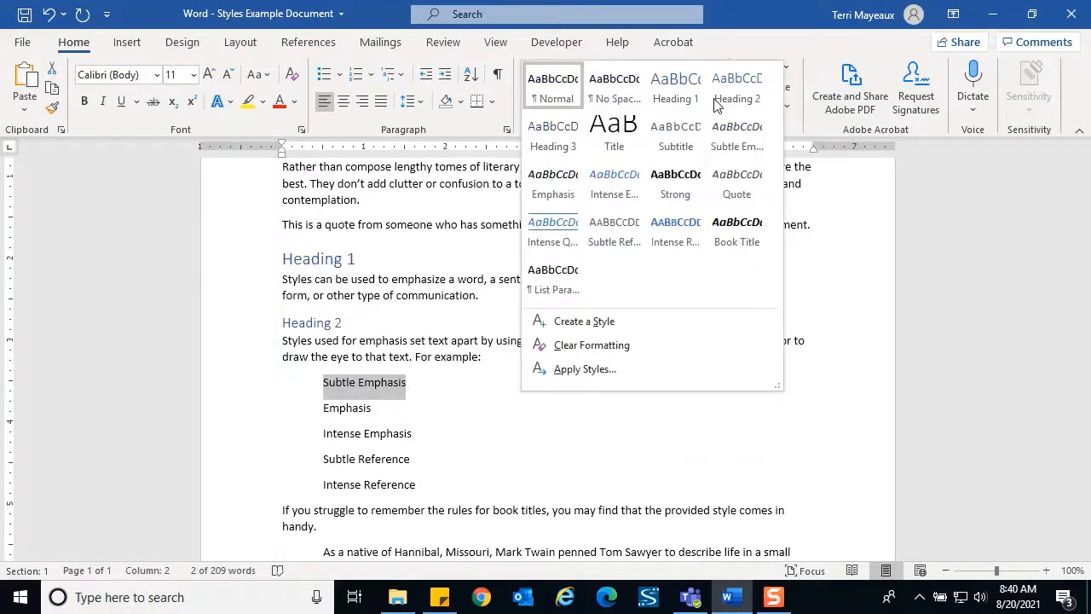
{"action": "left_click", "coordinate": [741, 136]}
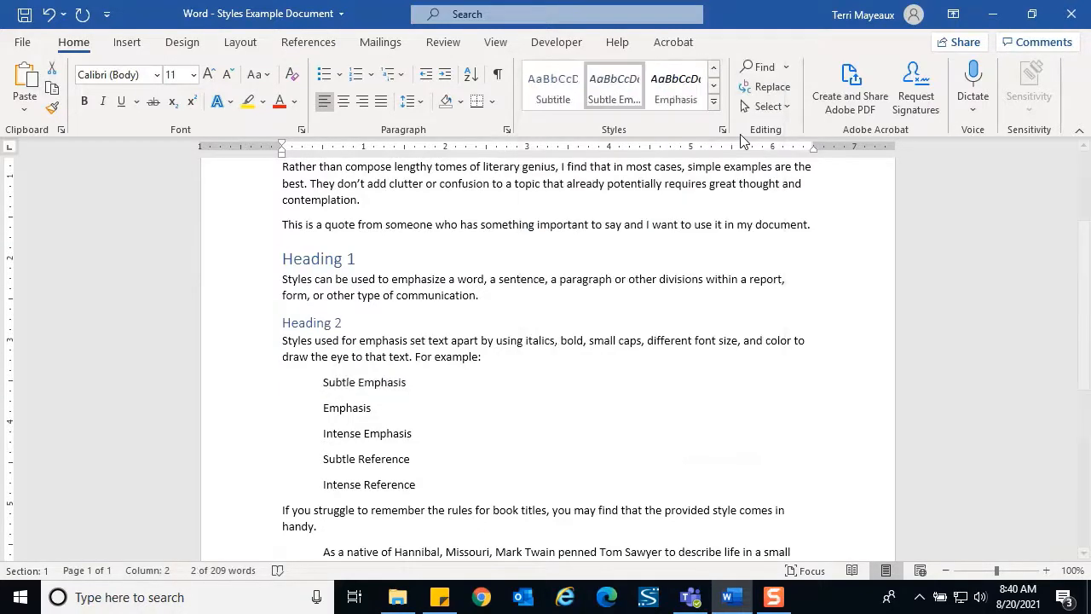
{"action": "left_click", "coordinate": [419, 382]}
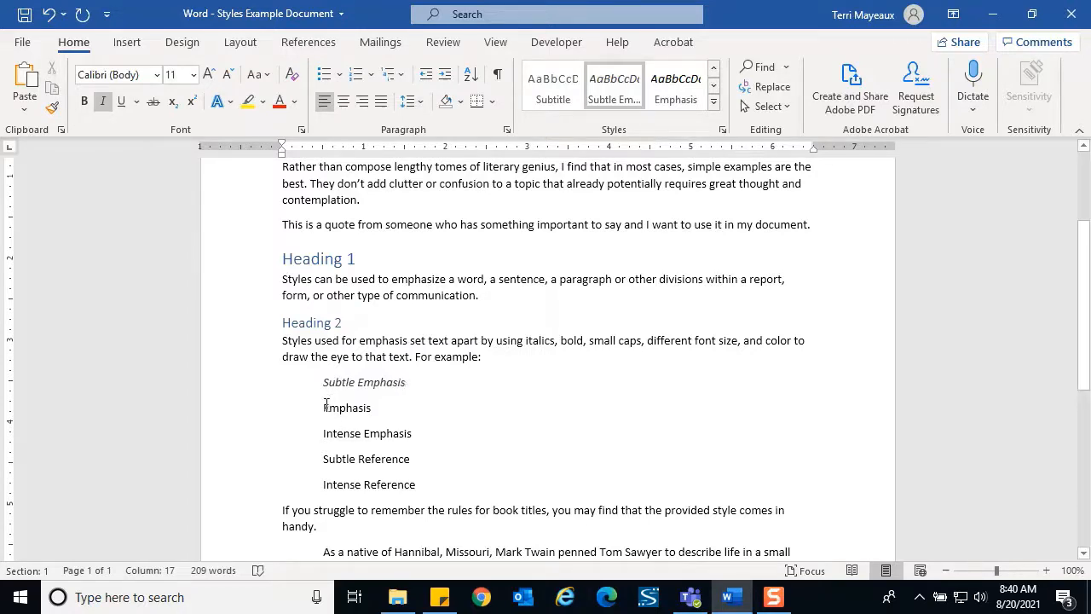
Apply the Emphasis style to the "Emphasis" line in the list of examples
{"action": "left_click_drag", "start_coordinate": [326, 404], "coordinate": [383, 404]}
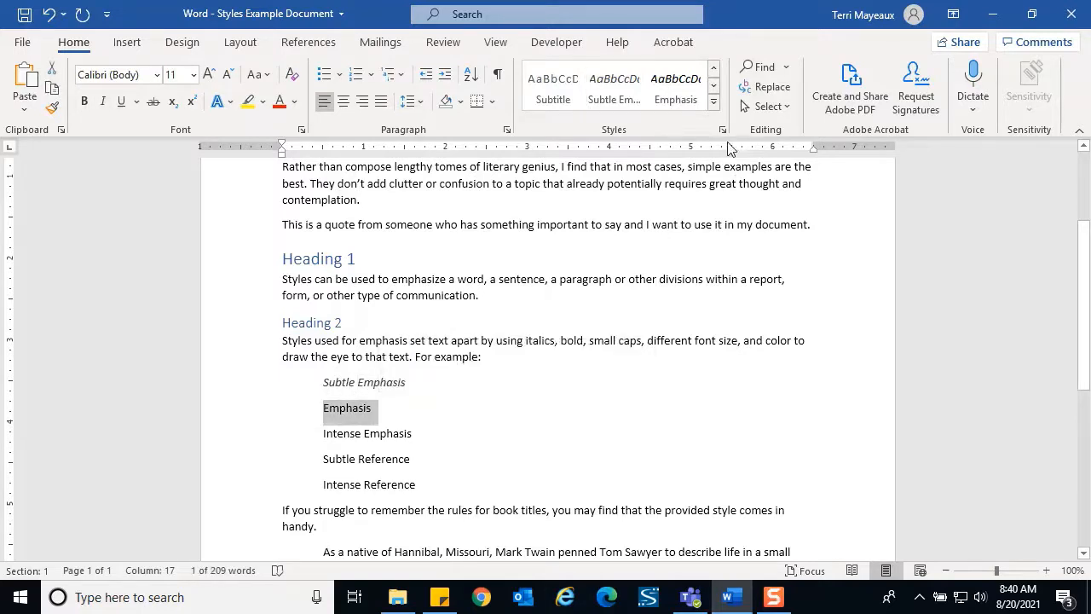
{"action": "left_click", "coordinate": [682, 92]}
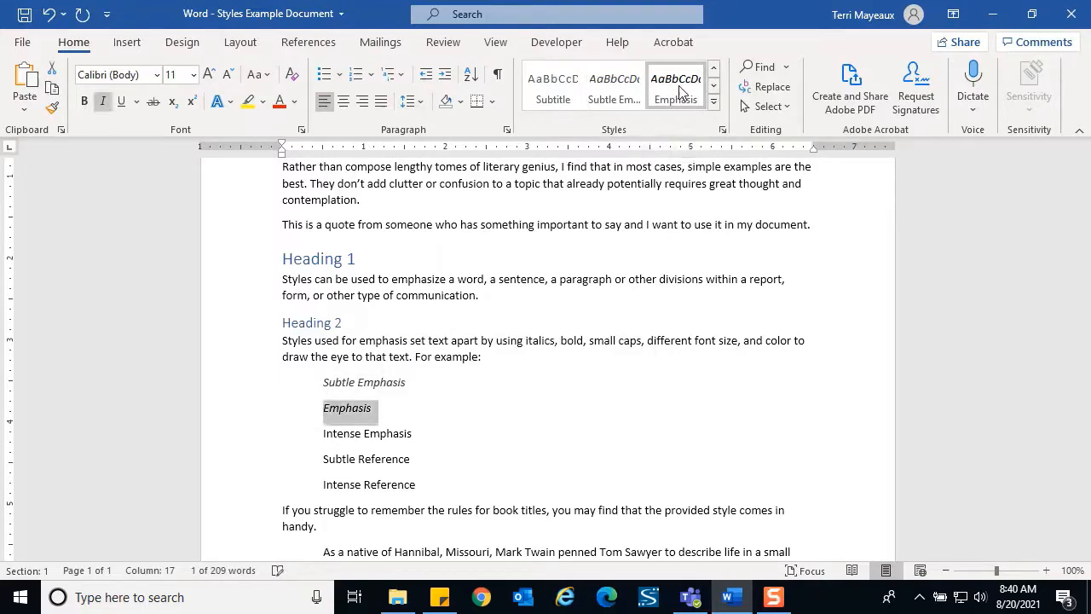
{"action": "left_click", "coordinate": [406, 402]}
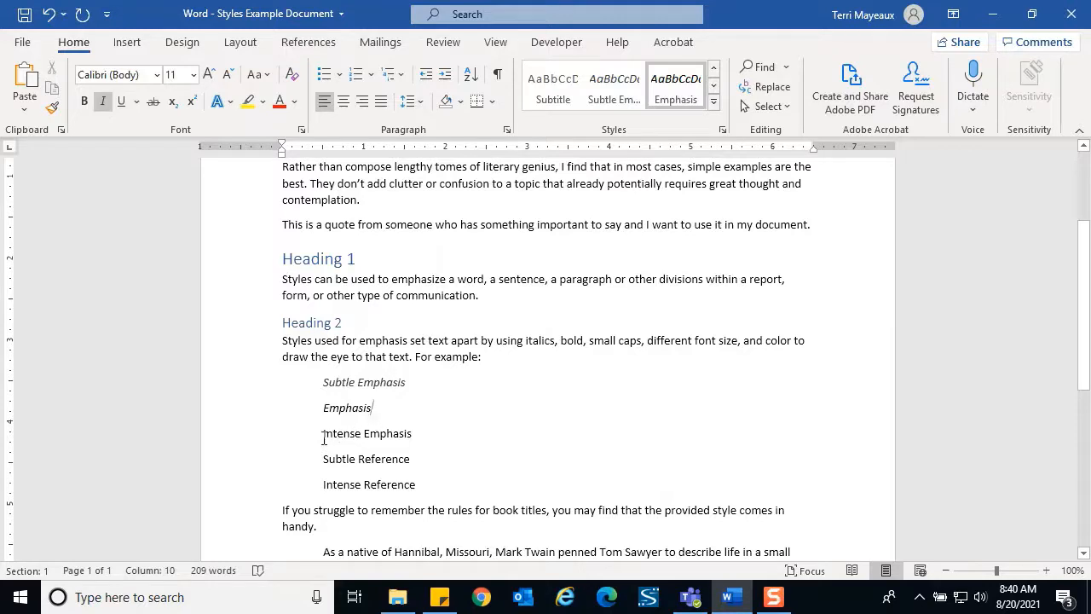
Apply the Intense Emphasis style to the "Intense Emphasis" example line
{"action": "left_click_drag", "start_coordinate": [324, 435], "coordinate": [414, 434]}
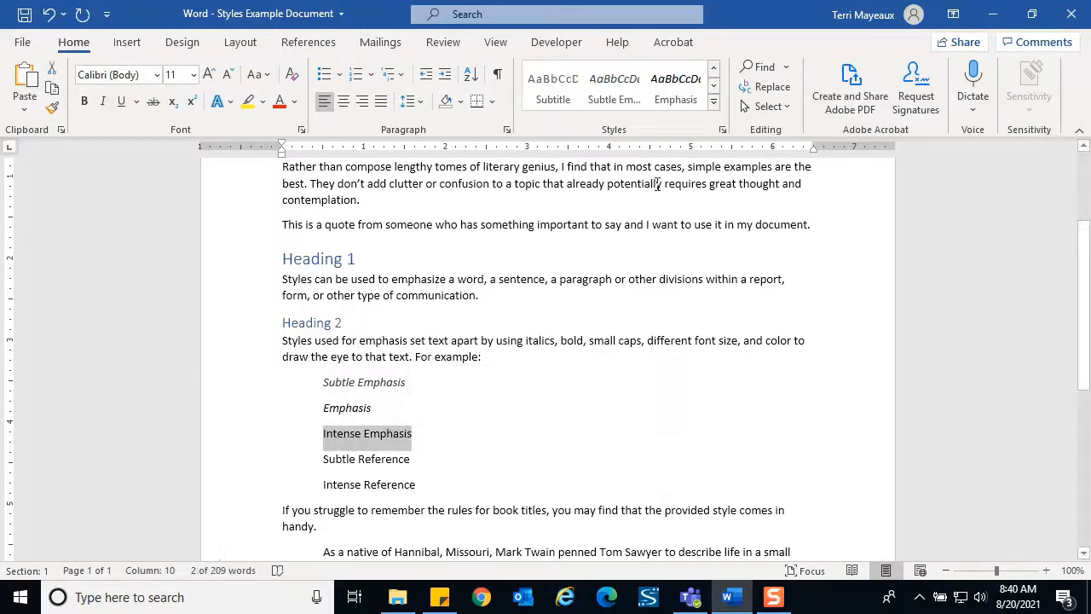
{"action": "left_click", "coordinate": [715, 103]}
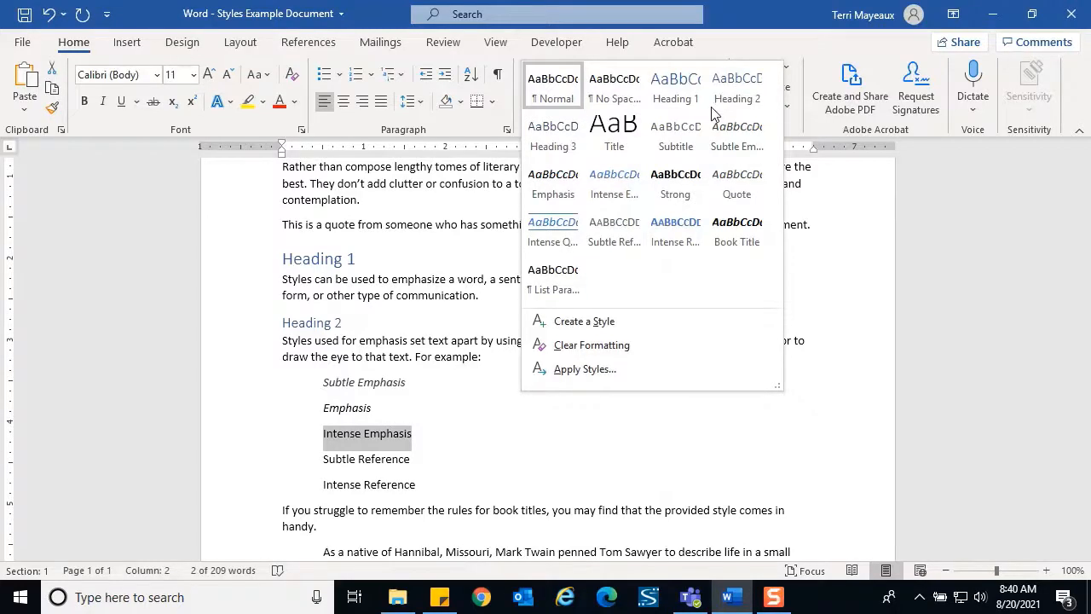
{"action": "left_click", "coordinate": [619, 179]}
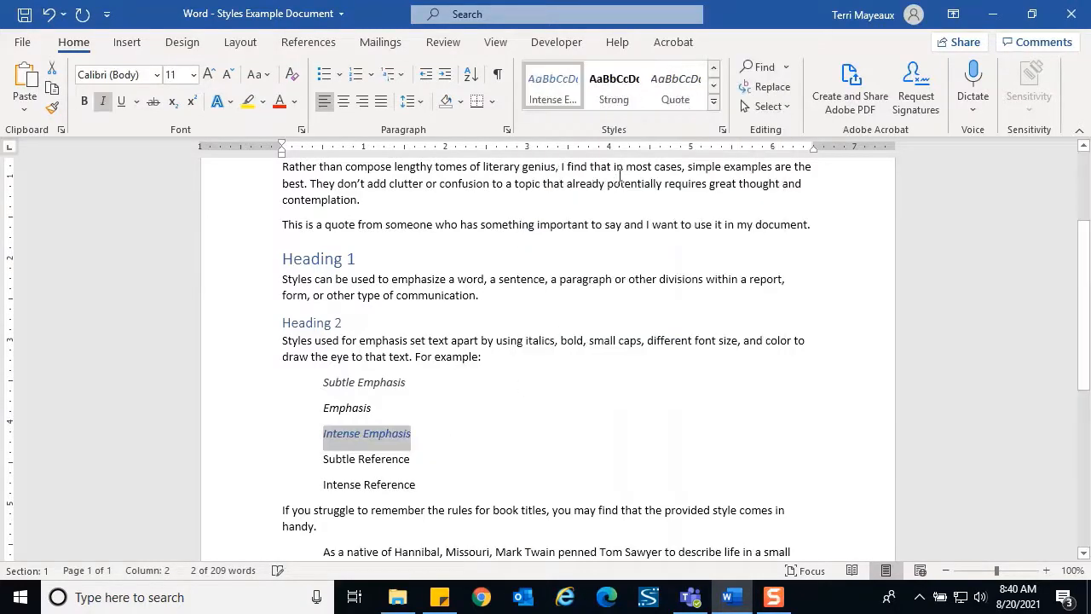
{"action": "left_click", "coordinate": [423, 433]}
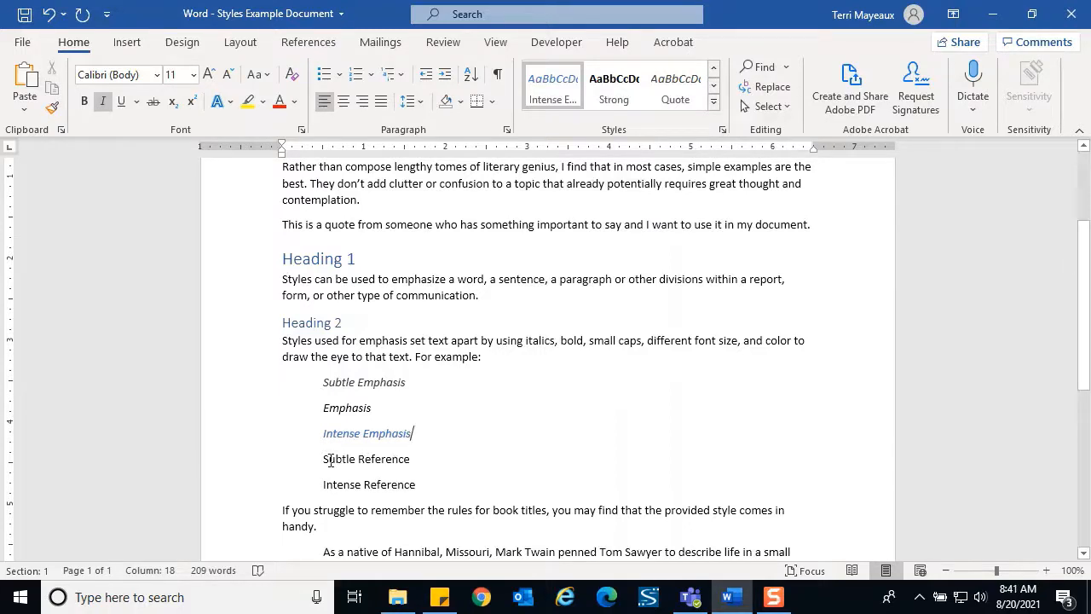
Apply the Subtle Reference style to the "Subtle Reference" example line
{"action": "left_click_drag", "start_coordinate": [324, 458], "coordinate": [416, 452]}
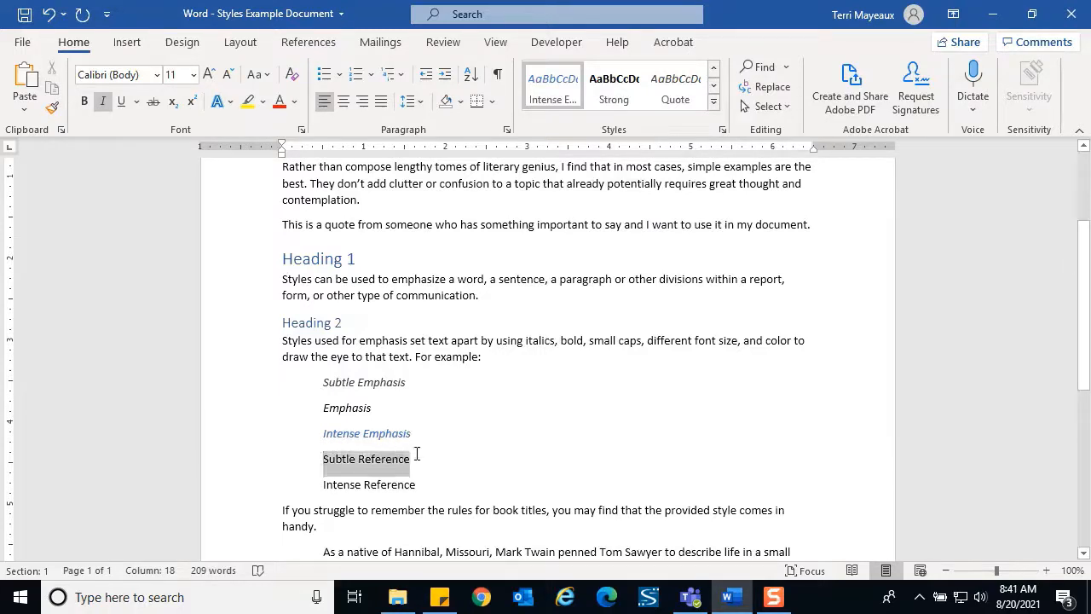
{"action": "left_click", "coordinate": [715, 102]}
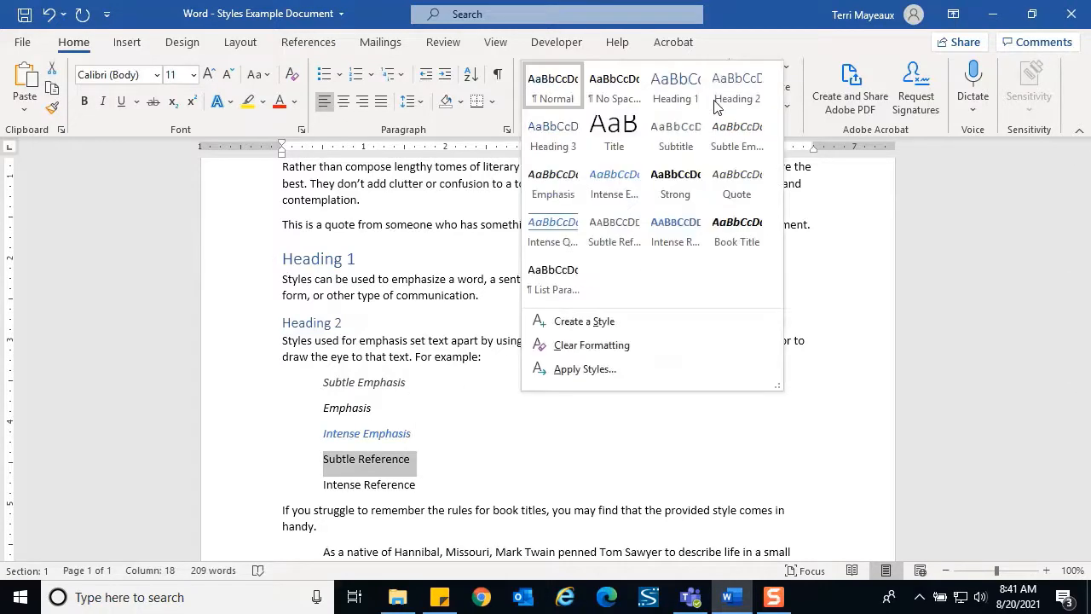
{"action": "left_click", "coordinate": [625, 232]}
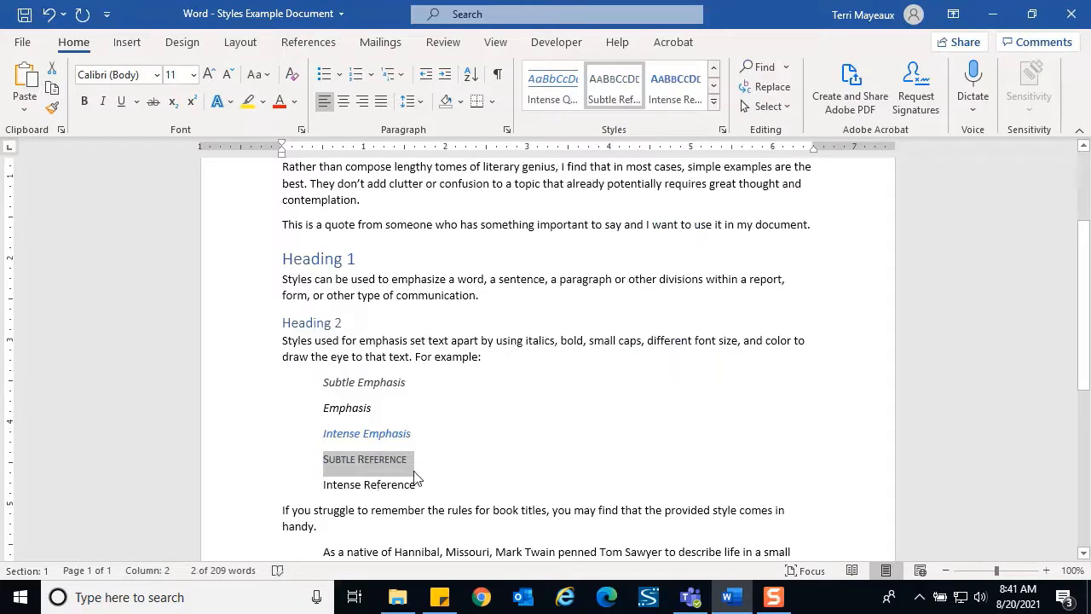
{"action": "left_click", "coordinate": [504, 450]}
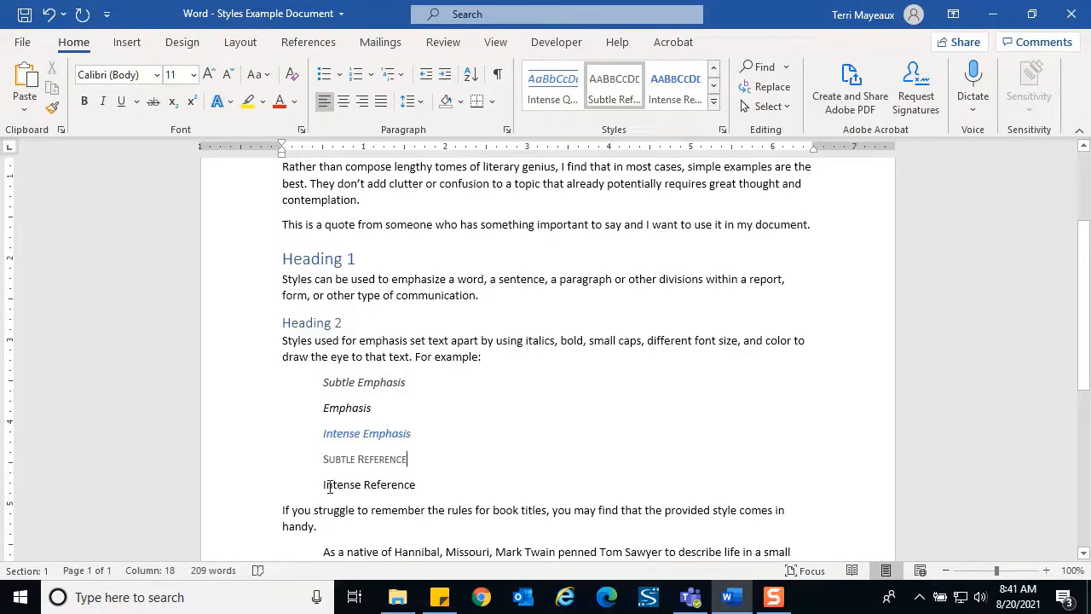
Apply the Intense Reference style to the "Intense Reference" line, the last of the emphasis examples
{"action": "left_click_drag", "start_coordinate": [323, 485], "coordinate": [423, 486]}
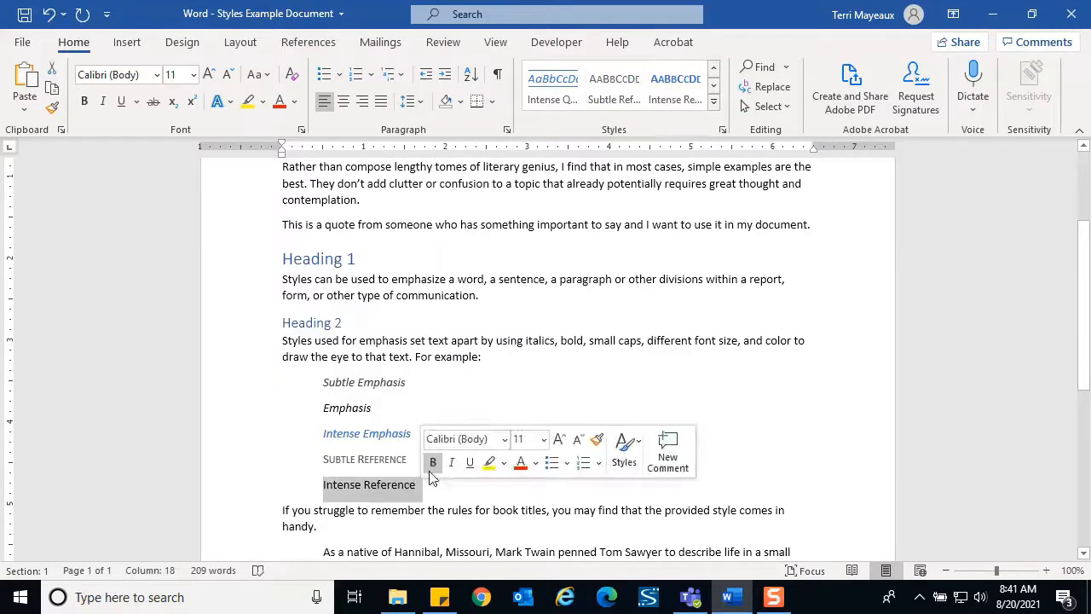
{"action": "left_click", "coordinate": [681, 87]}
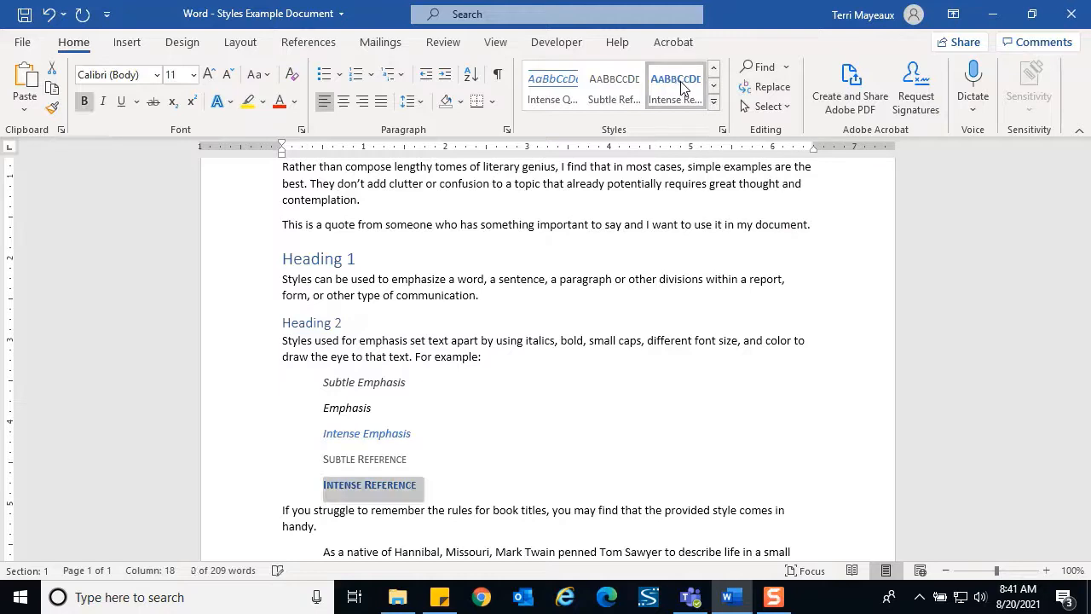
{"action": "left_click", "coordinate": [447, 483]}
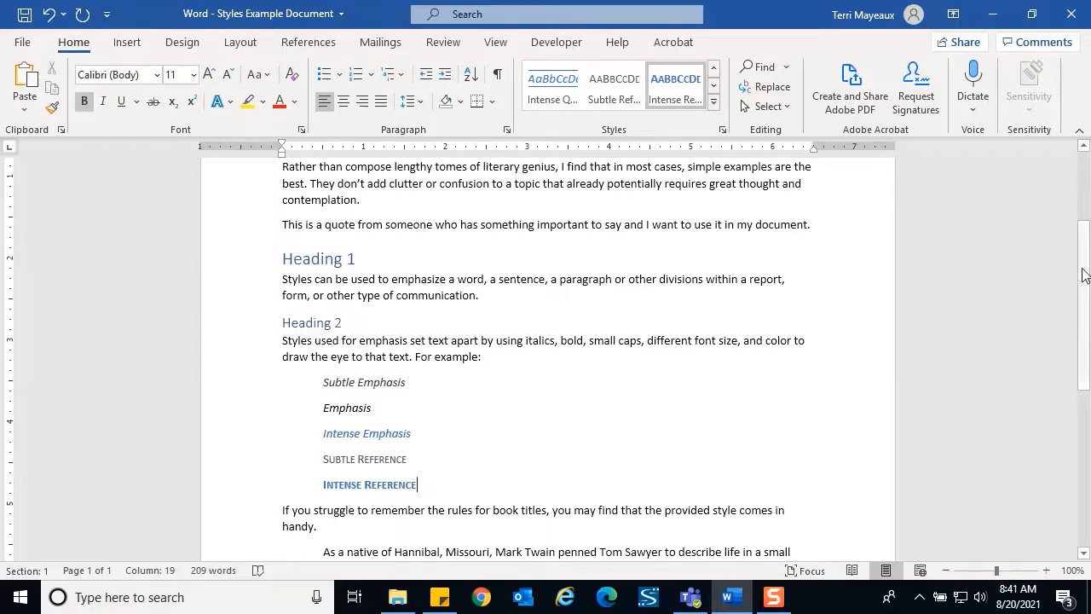
Apply the Strong style to "Mark Twain" in the indented paragraph below the book titles sentence
{"action": "left_click_drag", "start_coordinate": [1085, 271], "coordinate": [1086, 279]}
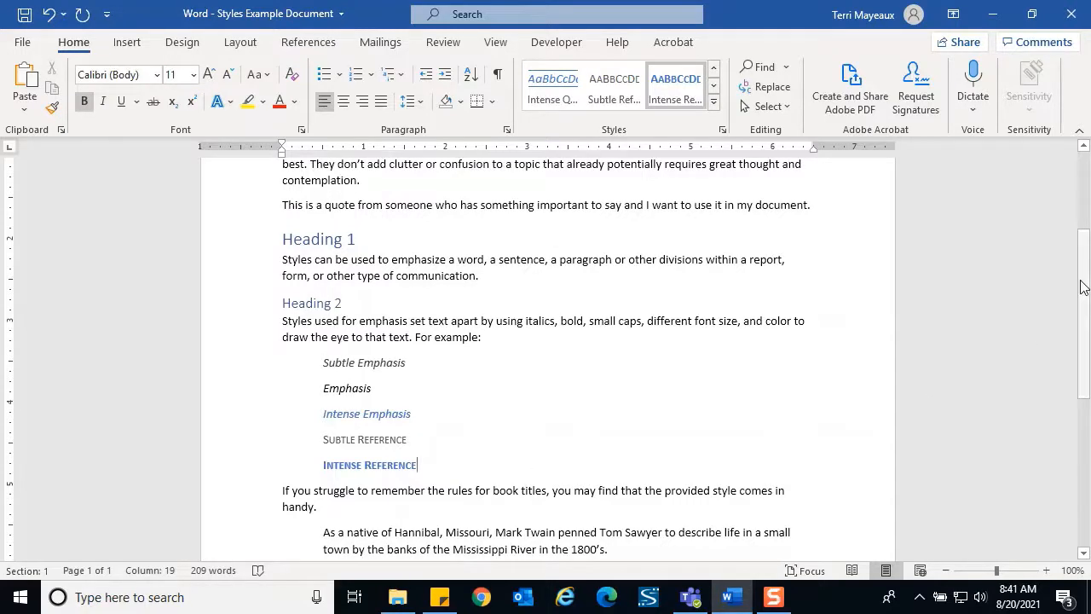
{"action": "left_click_drag", "start_coordinate": [1084, 287], "coordinate": [1079, 324]}
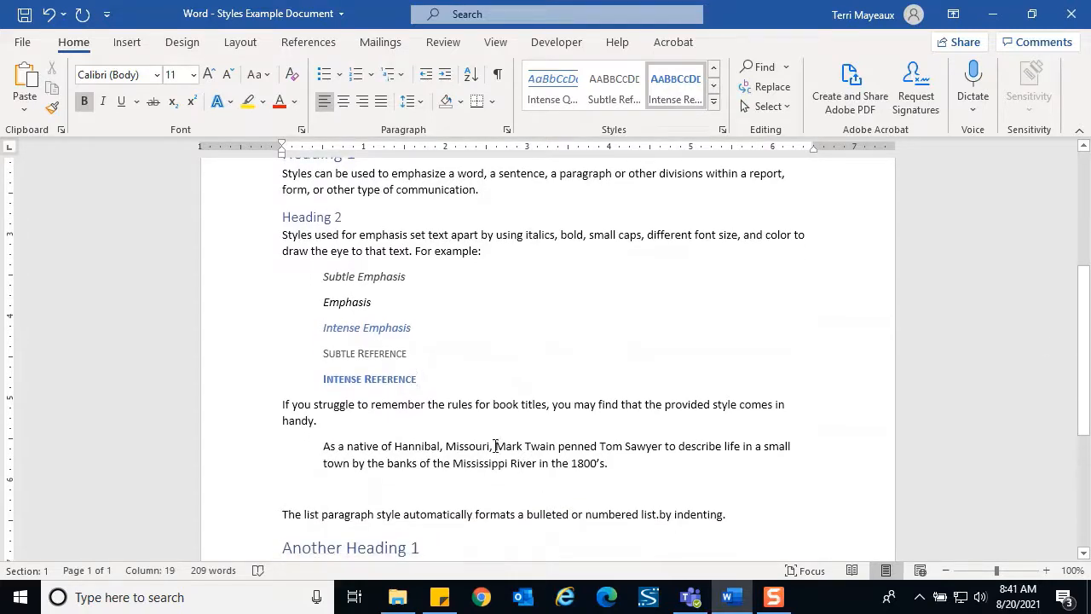
{"action": "left_click_drag", "start_coordinate": [495, 445], "coordinate": [539, 452]}
{"action": "left_click", "coordinate": [526, 446]}
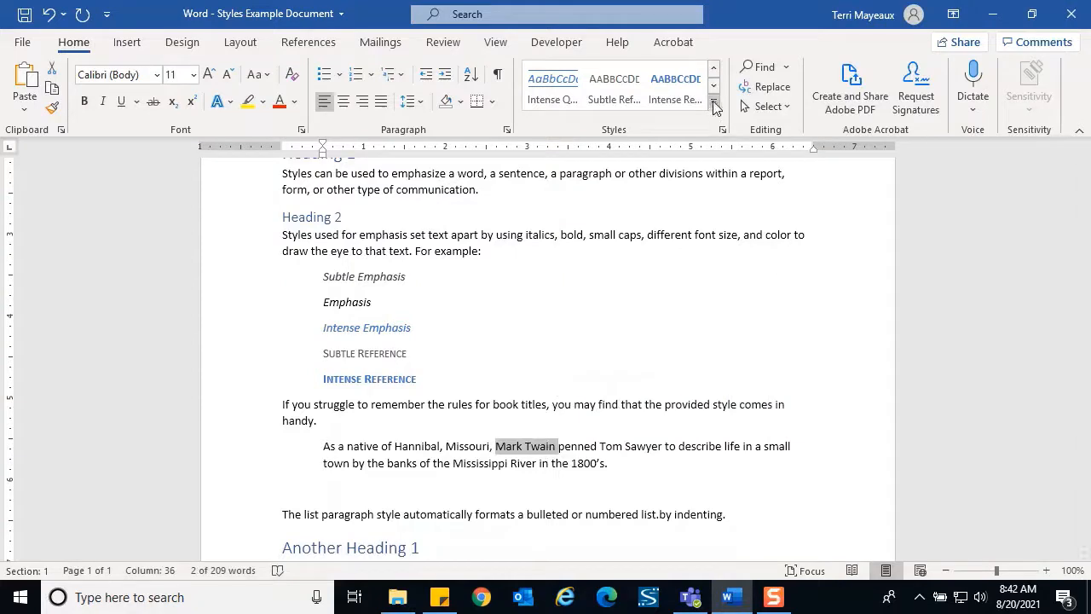
{"action": "left_click", "coordinate": [715, 103]}
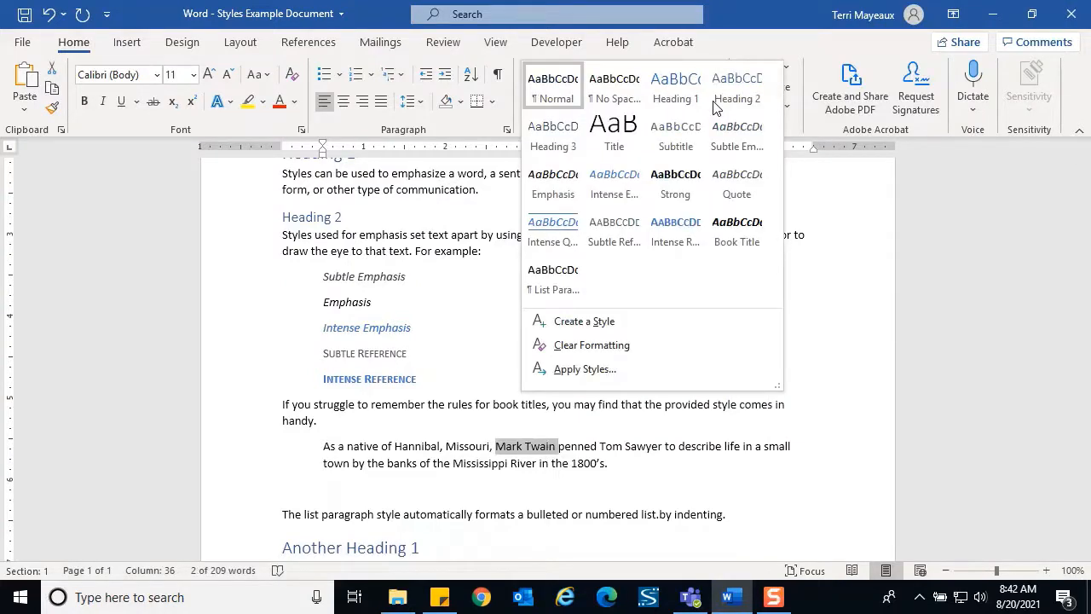
{"action": "left_click", "coordinate": [687, 186]}
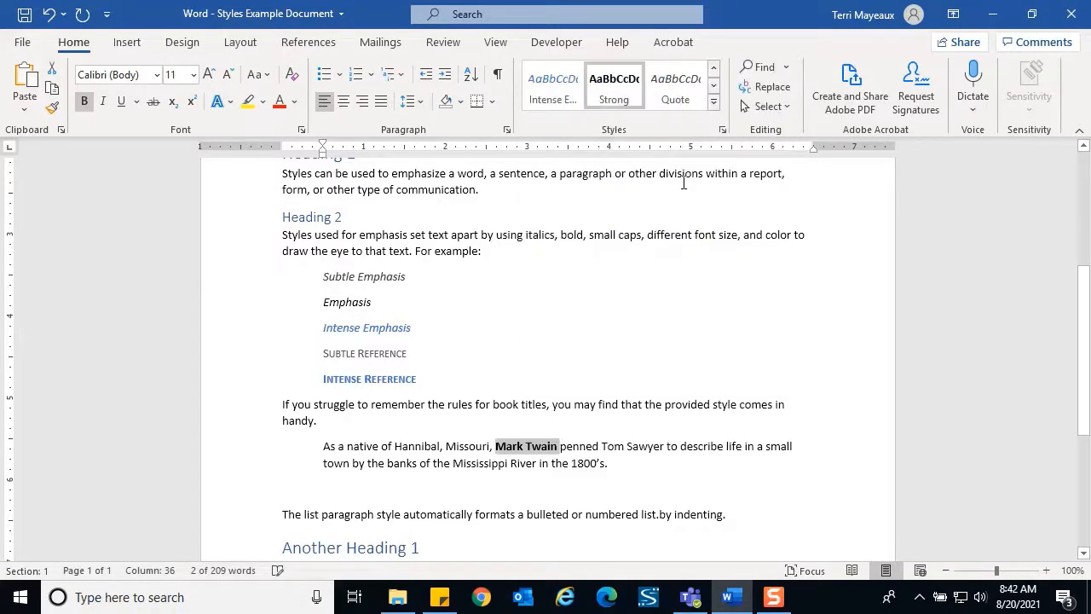
{"action": "left_click", "coordinate": [606, 418]}
{"action": "left_click", "coordinate": [517, 452]}
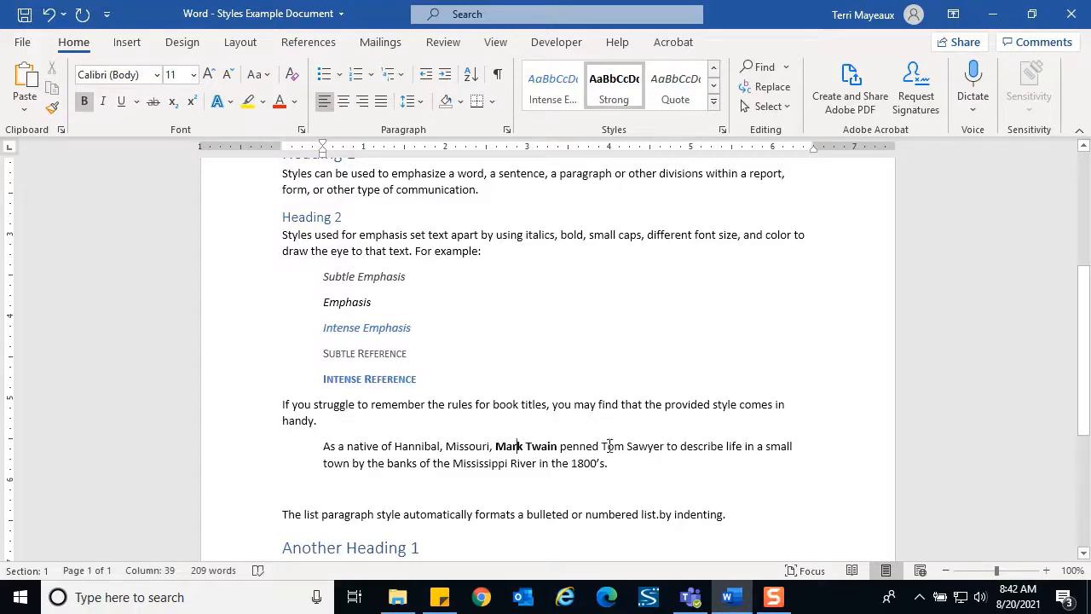
Apply the Book Title style to "Tom Sawyer" in the indented Hannibal, Missouri paragraph
{"action": "left_click_drag", "start_coordinate": [603, 446], "coordinate": [661, 445]}
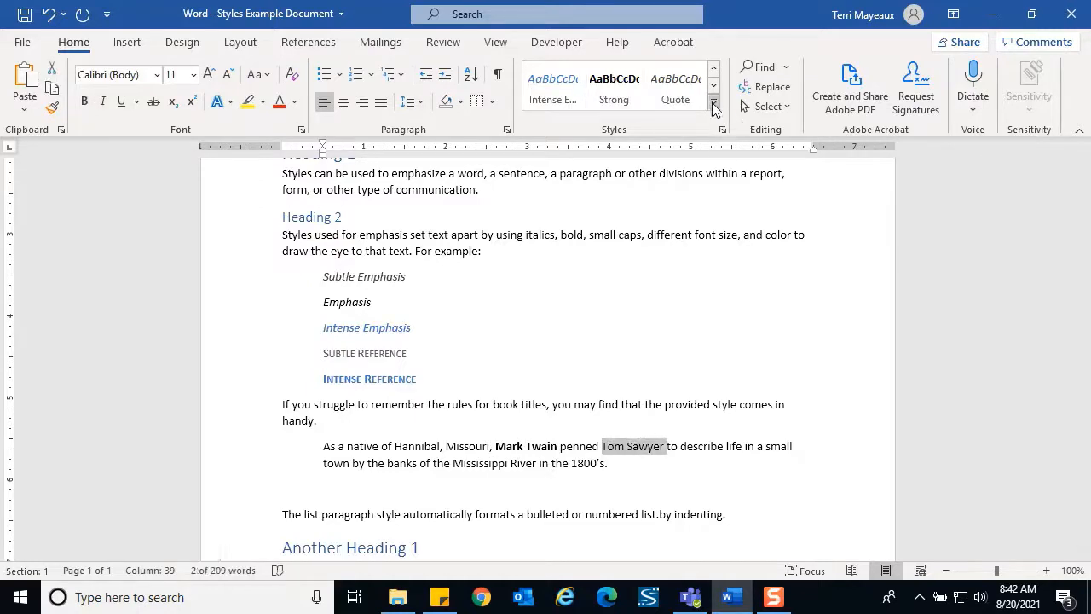
{"action": "left_click", "coordinate": [715, 104]}
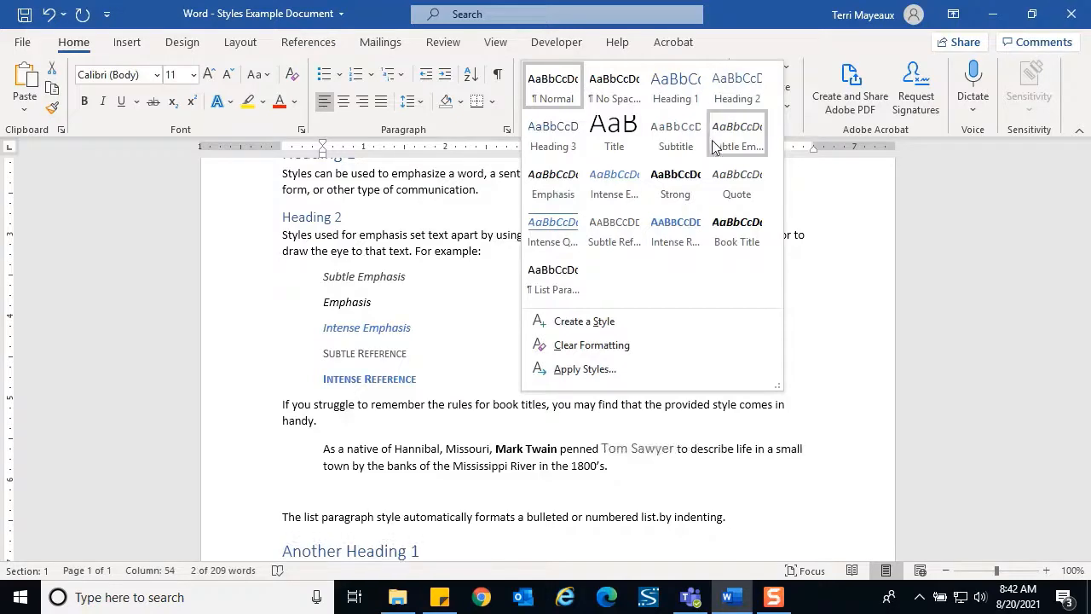
{"action": "left_click", "coordinate": [742, 236]}
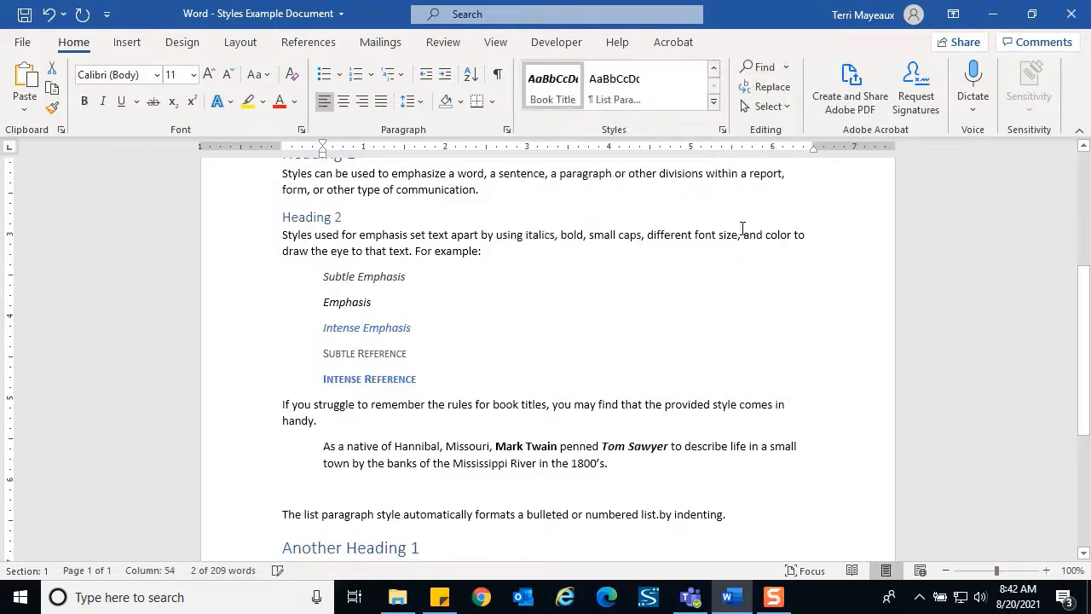
{"action": "left_click", "coordinate": [643, 470]}
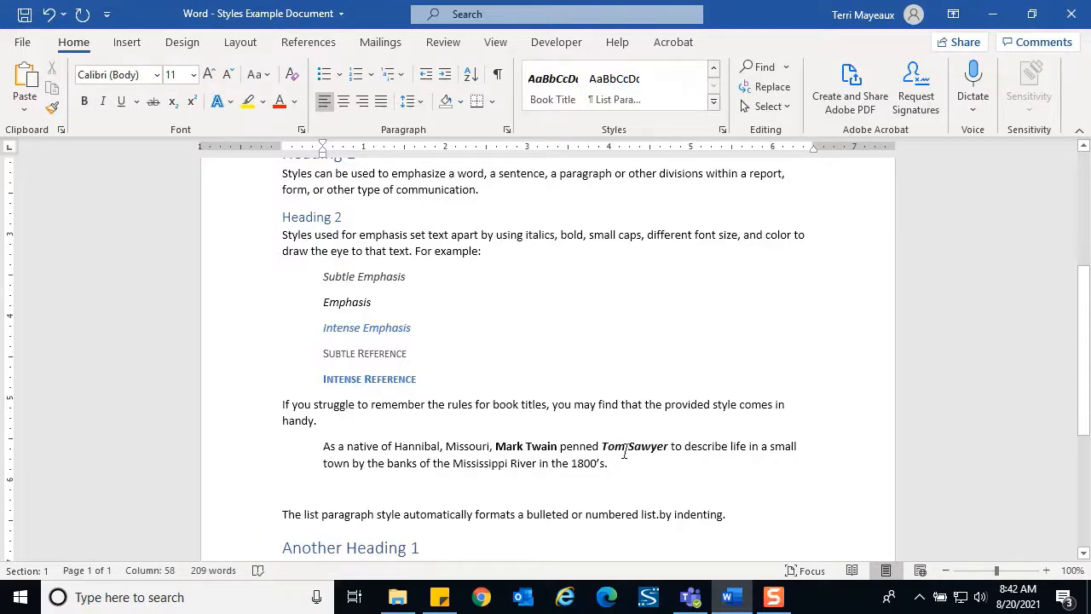
{"action": "left_click", "coordinate": [626, 447]}
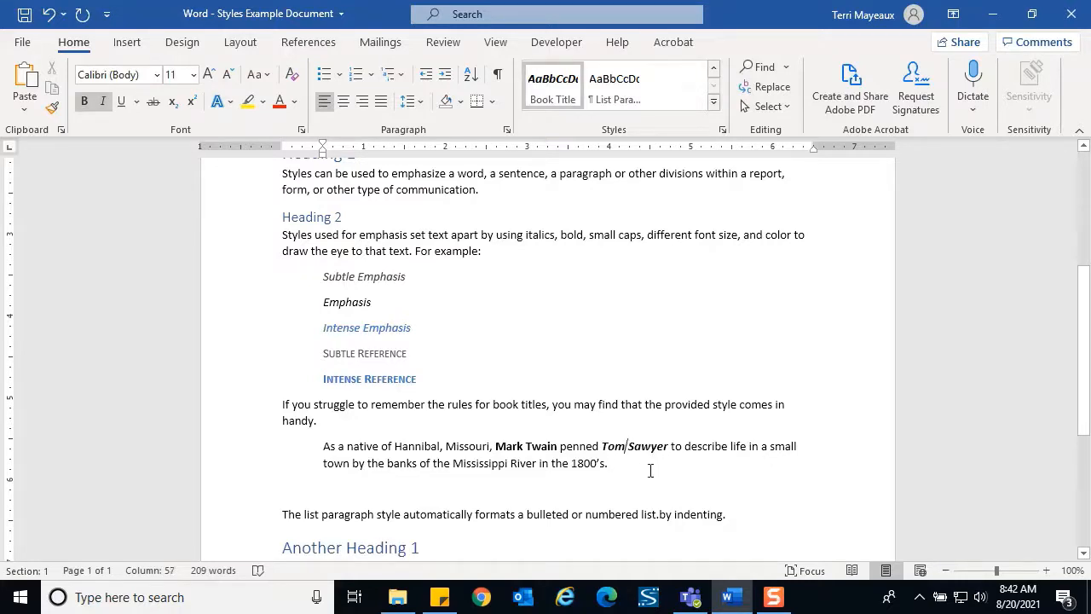
{"action": "left_click", "coordinate": [650, 470]}
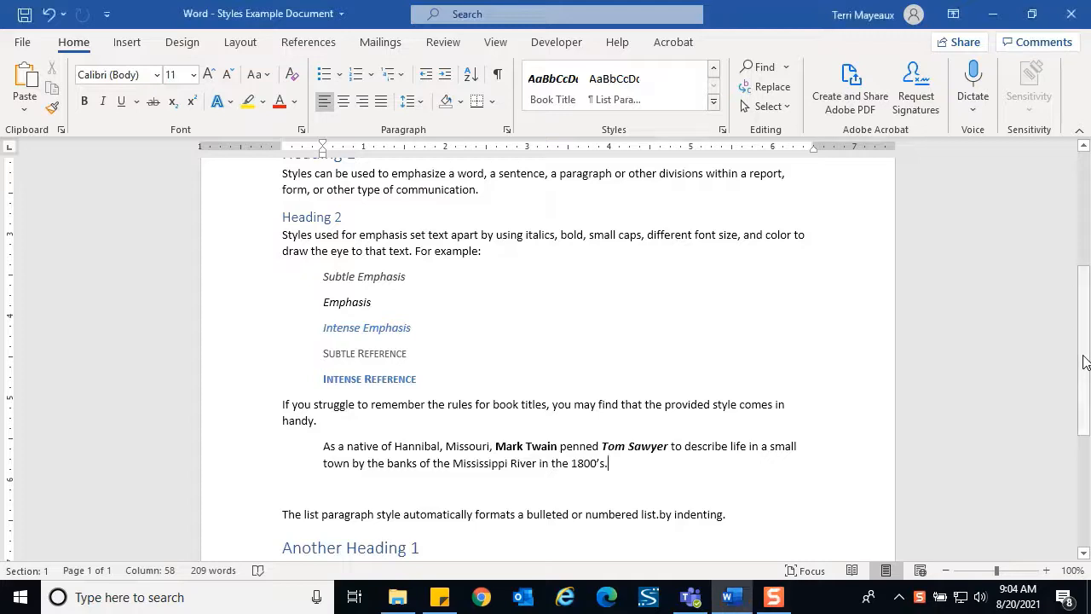
Open the Title style for modification and name it Title B, keeping Normal as the style for the following paragraph
{"action": "key", "text": "ctrl+Home"}
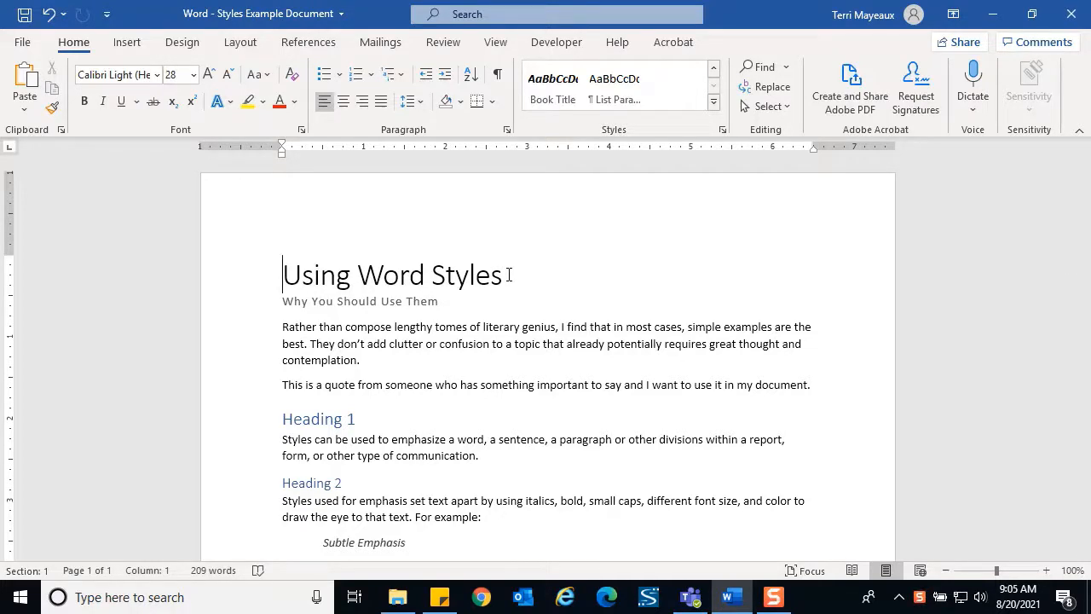
{"action": "left_click", "coordinate": [714, 103]}
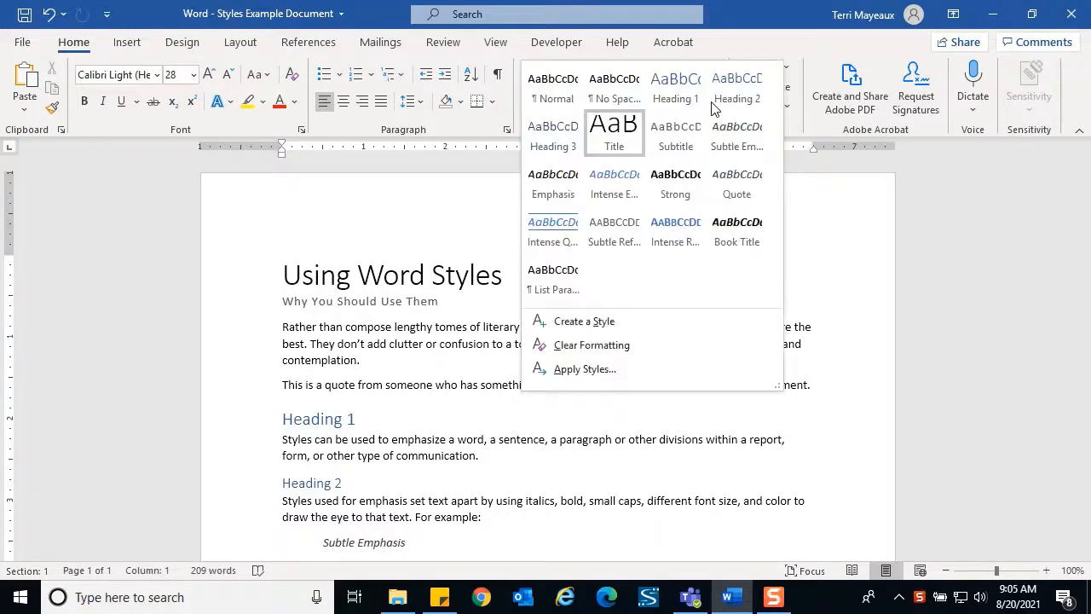
{"action": "right_click", "coordinate": [616, 135]}
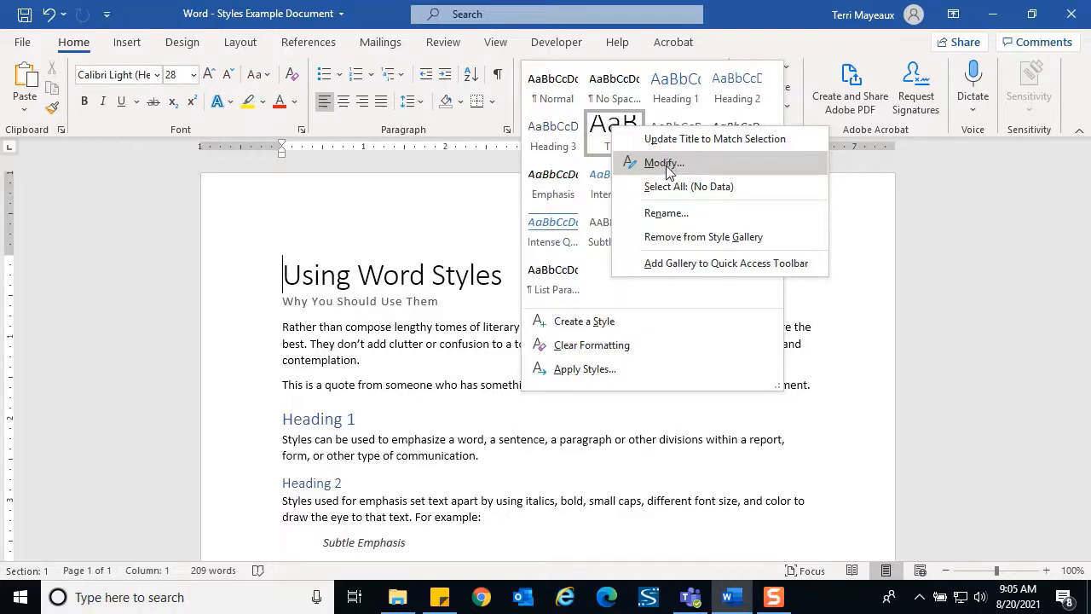
{"action": "left_click", "coordinate": [666, 163]}
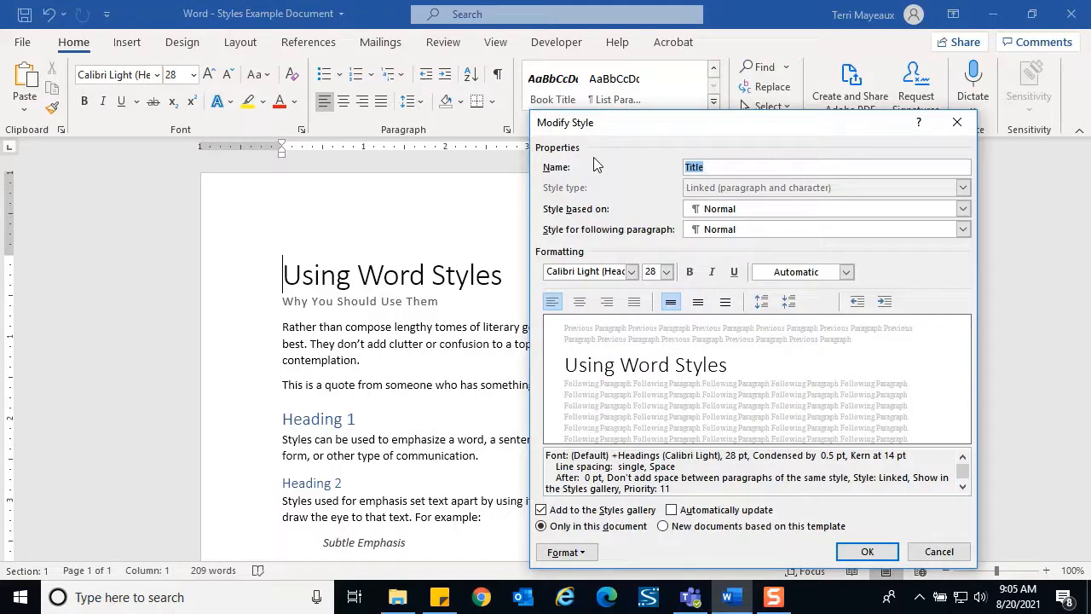
{"action": "left_click", "coordinate": [734, 167]}
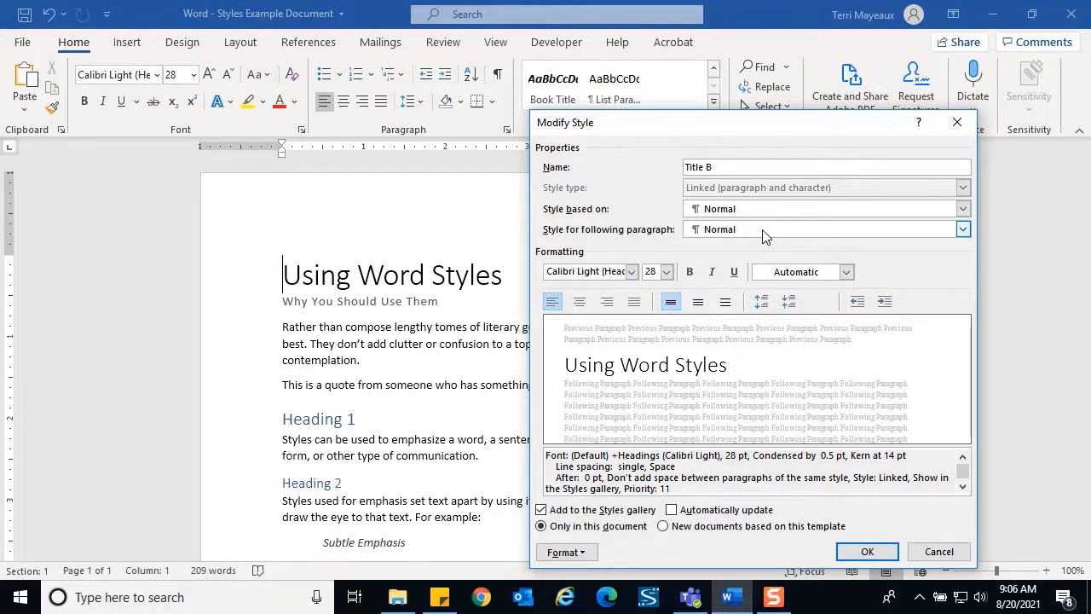
{"action": "left_click", "coordinate": [962, 231]}
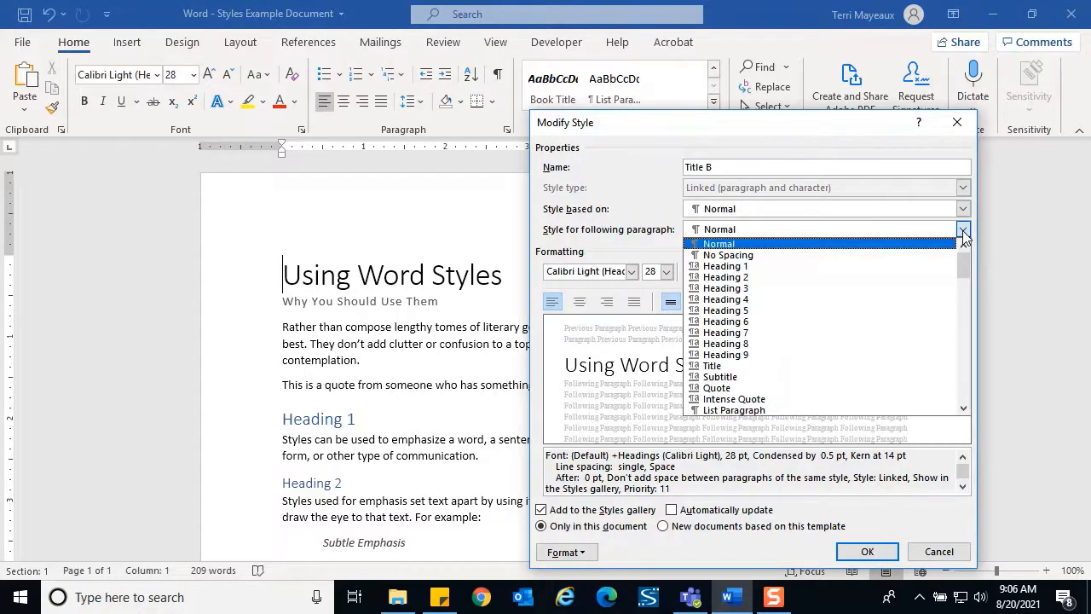
{"action": "left_click", "coordinate": [963, 230]}
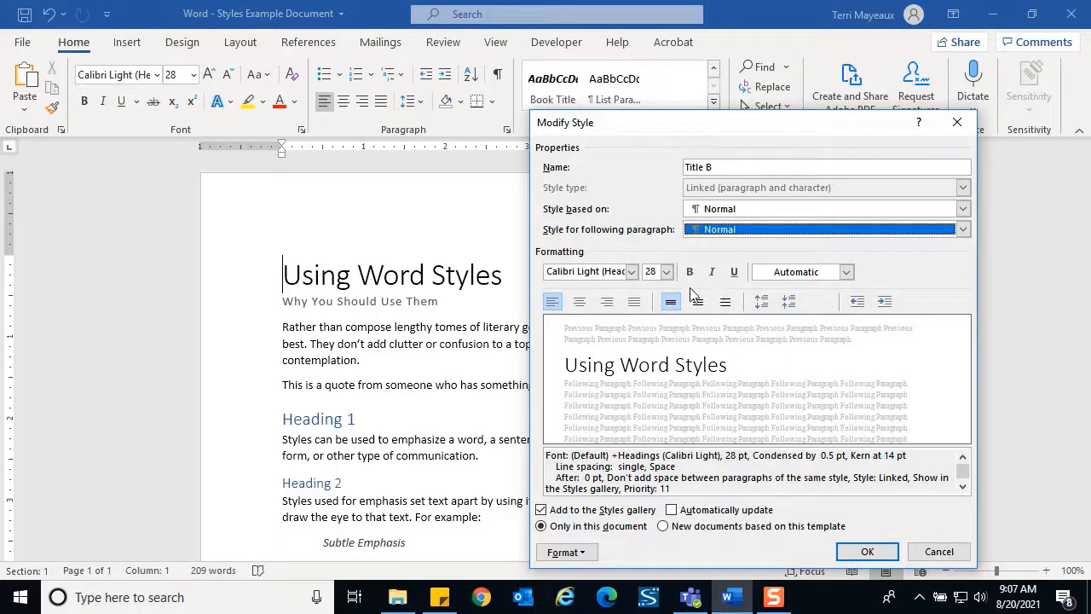
Set the Title B style's font to Arial, 24 pt, bold, without italics
{"action": "left_click", "coordinate": [631, 272]}
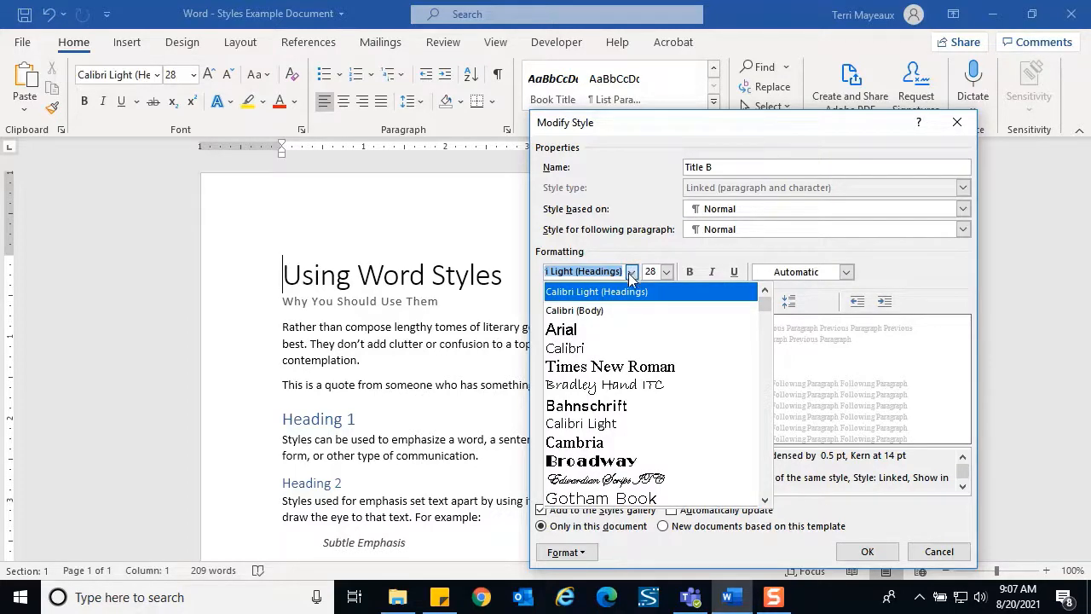
{"action": "left_click", "coordinate": [586, 331]}
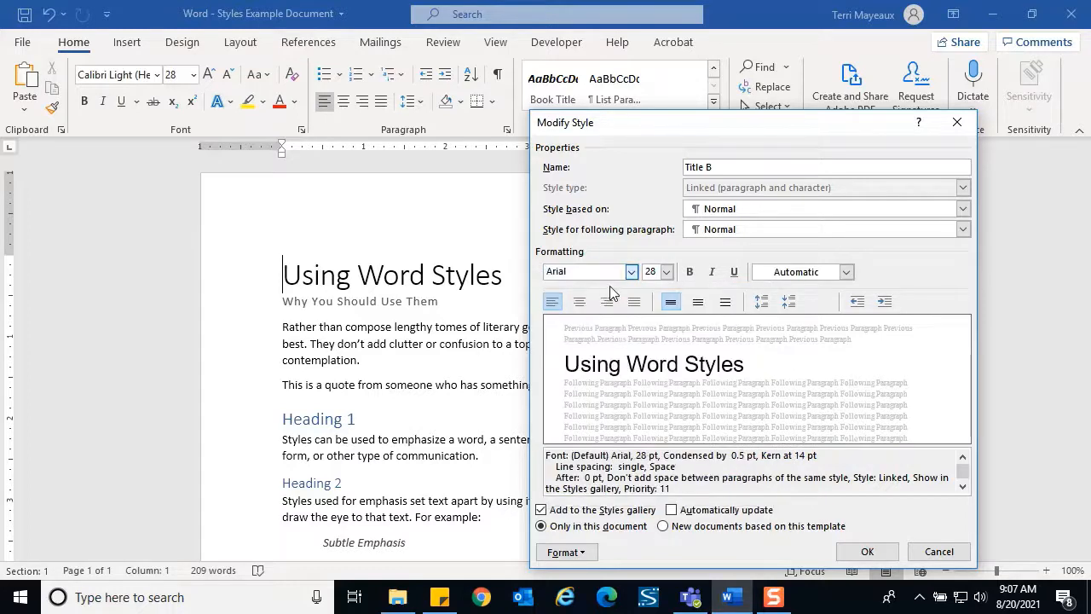
{"action": "left_click", "coordinate": [666, 272]}
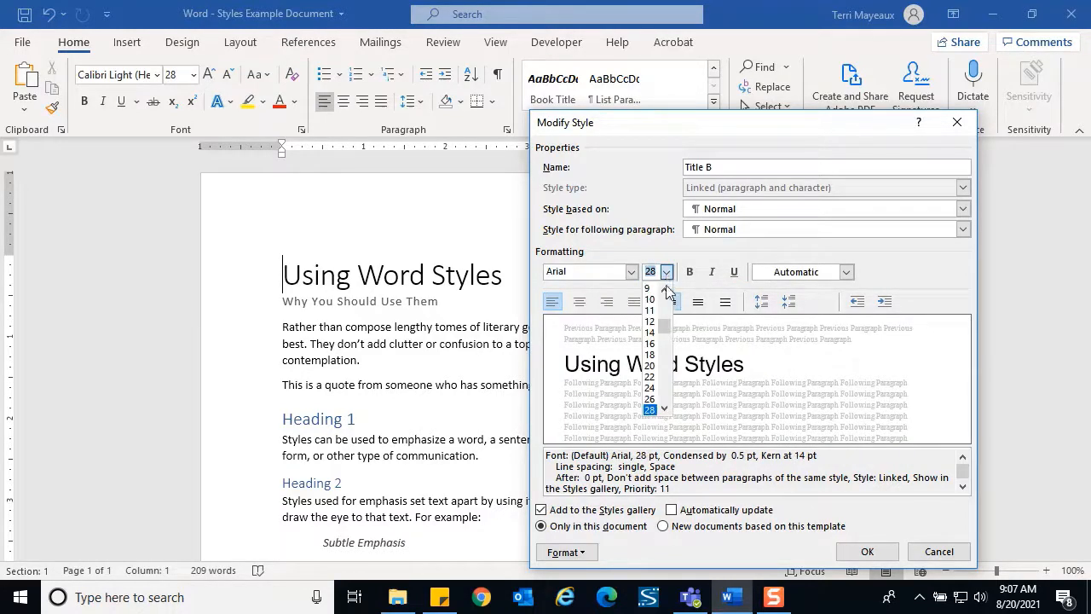
{"action": "left_click", "coordinate": [650, 388]}
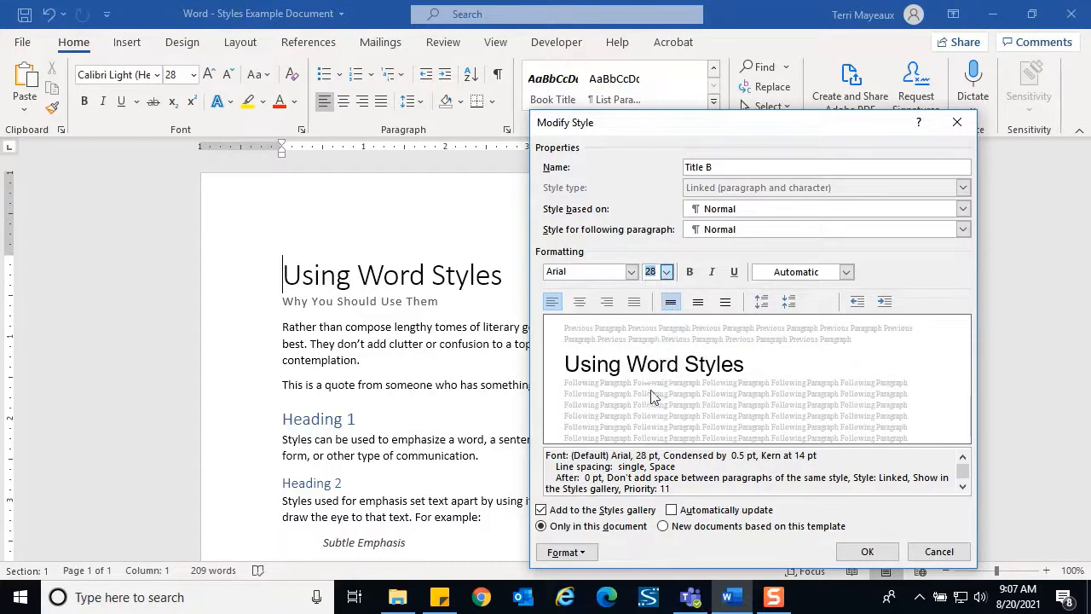
{"action": "left_click", "coordinate": [691, 271]}
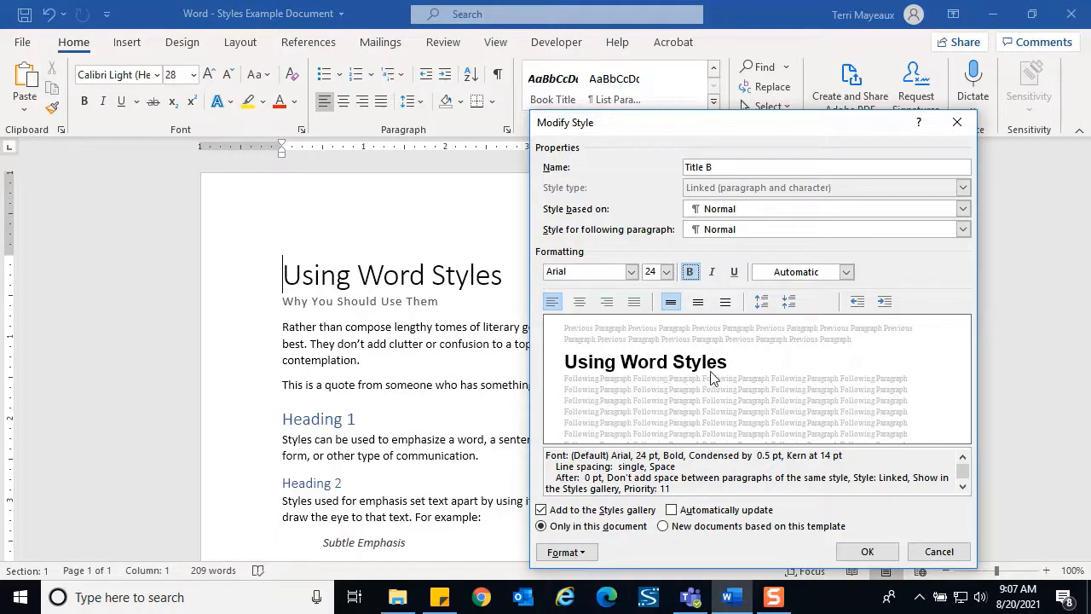
{"action": "left_click", "coordinate": [713, 272]}
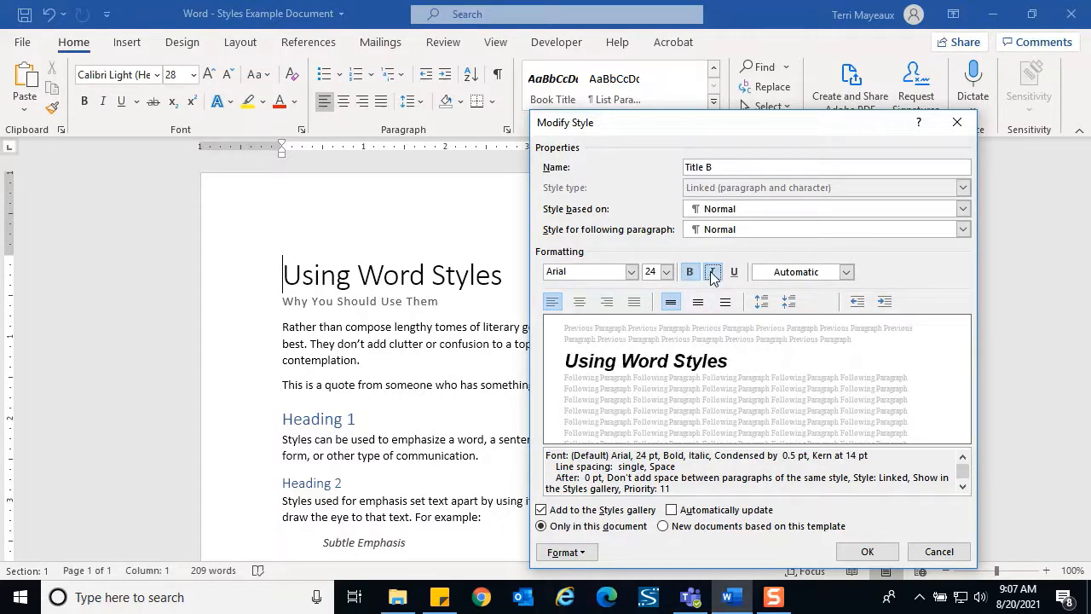
{"action": "left_click", "coordinate": [713, 273]}
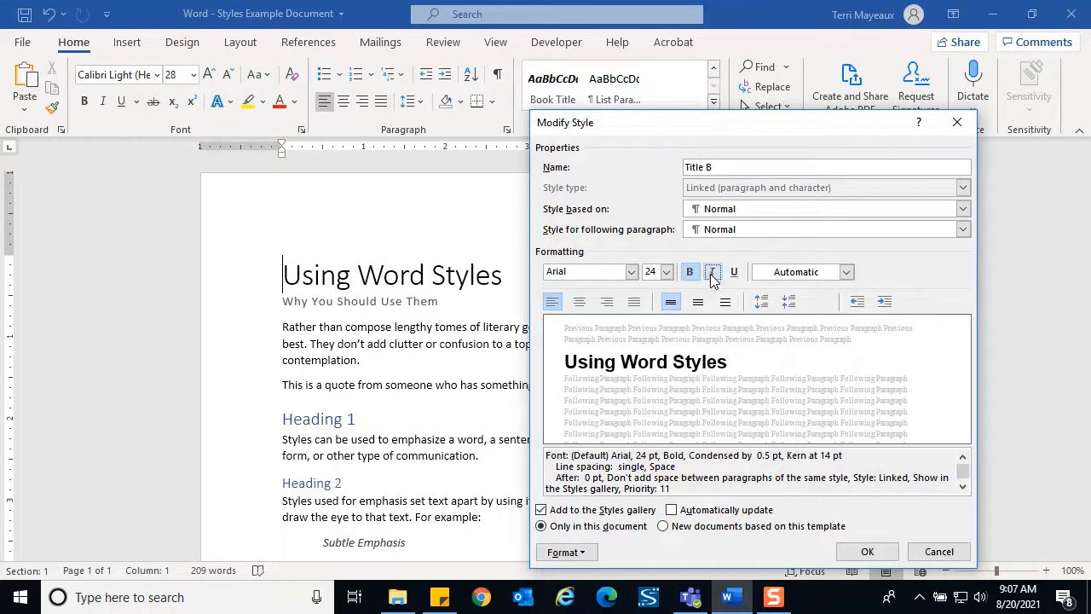
Keep the Title B style's font color at Automatic and save the modified style
{"action": "left_click", "coordinate": [847, 272]}
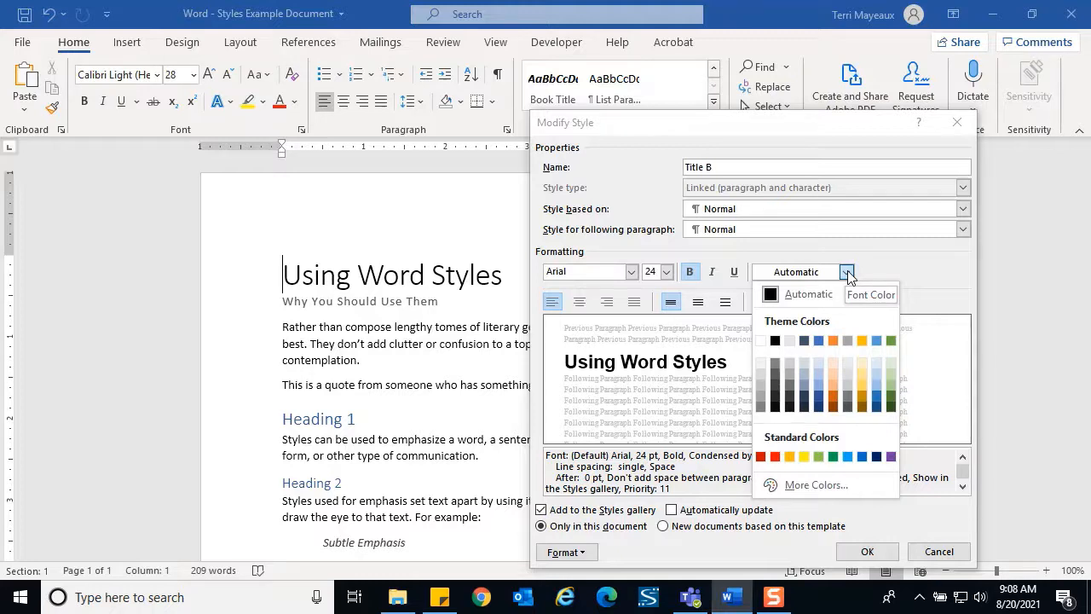
{"action": "left_click", "coordinate": [772, 294]}
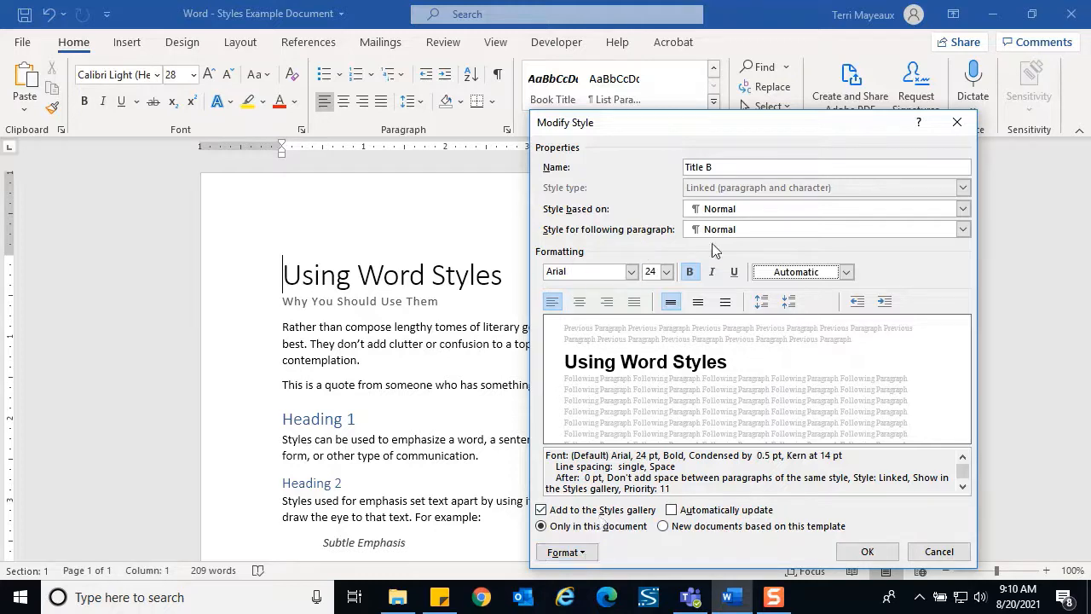
{"action": "left_click", "coordinate": [871, 554]}
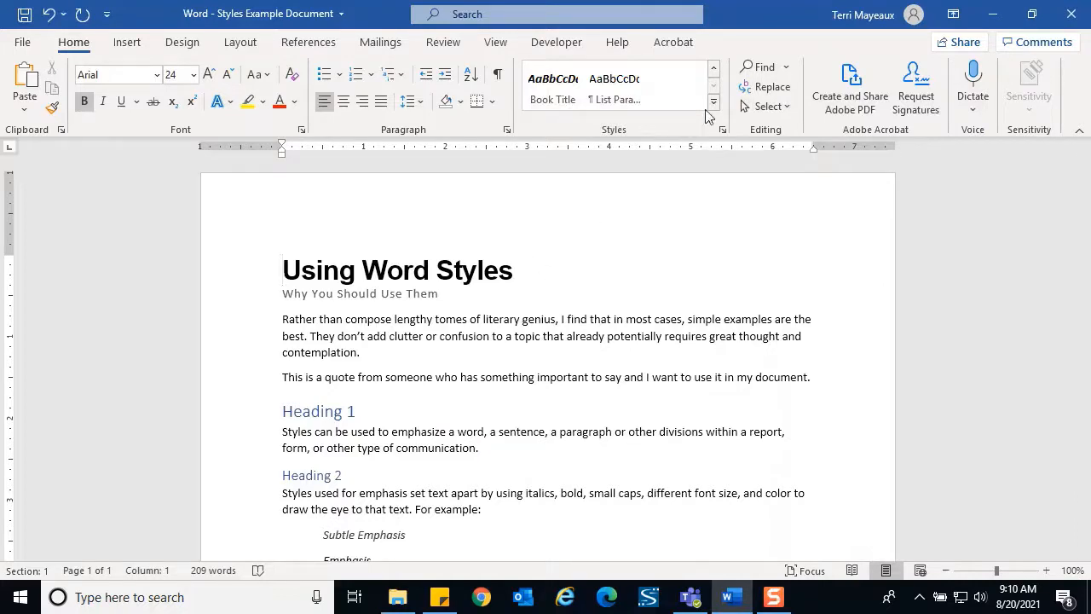
{"action": "left_click", "coordinate": [713, 101]}
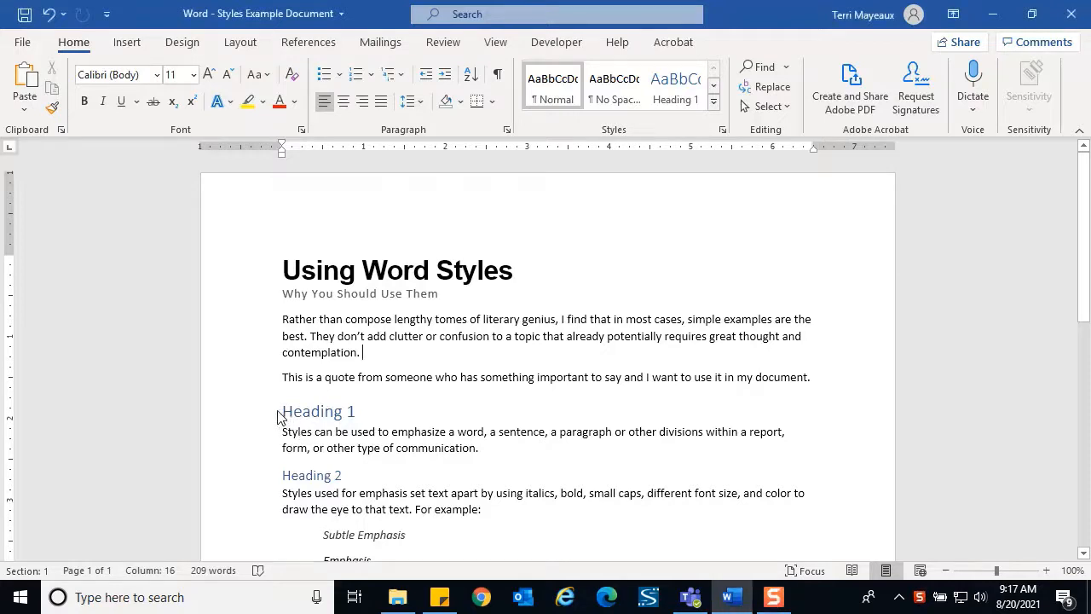
Format the "Heading 1" line as bold, 14 pt, in the darkest shade of the theme color Blue, Accent 1
{"action": "mouse_move", "coordinate": [284, 413]}
{"action": "left_click_drag", "start_coordinate": [284, 413], "coordinate": [388, 416]}
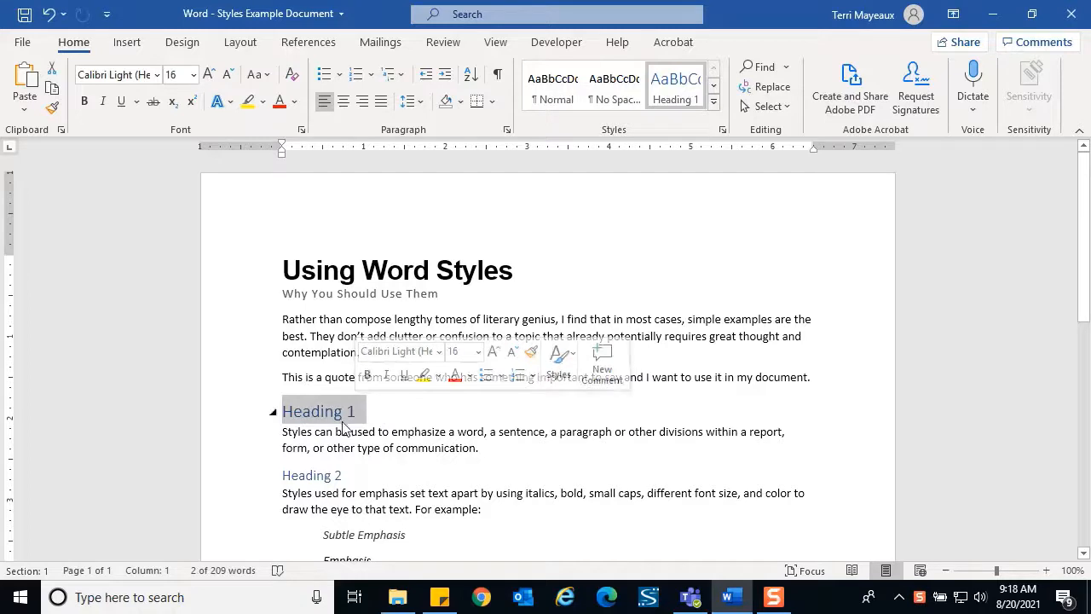
{"action": "left_click", "coordinate": [84, 102]}
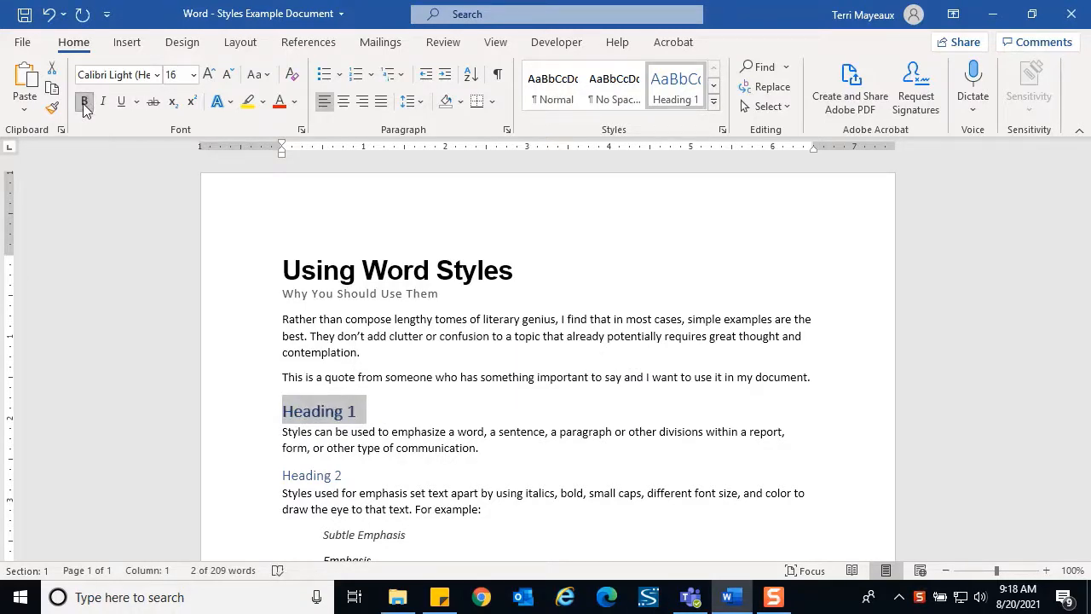
{"action": "left_click", "coordinate": [193, 75]}
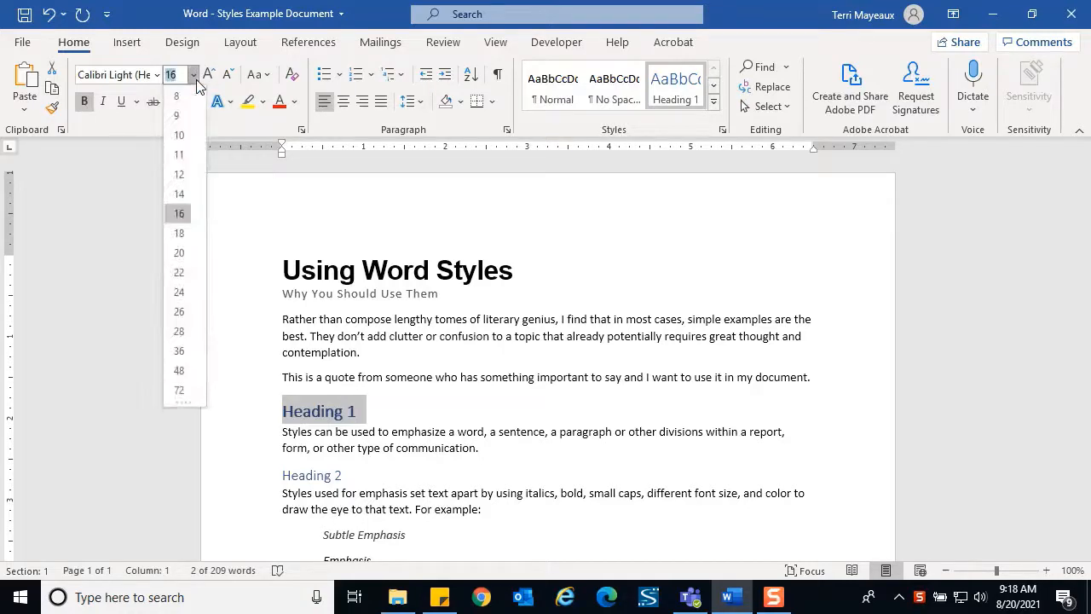
{"action": "left_click", "coordinate": [181, 194]}
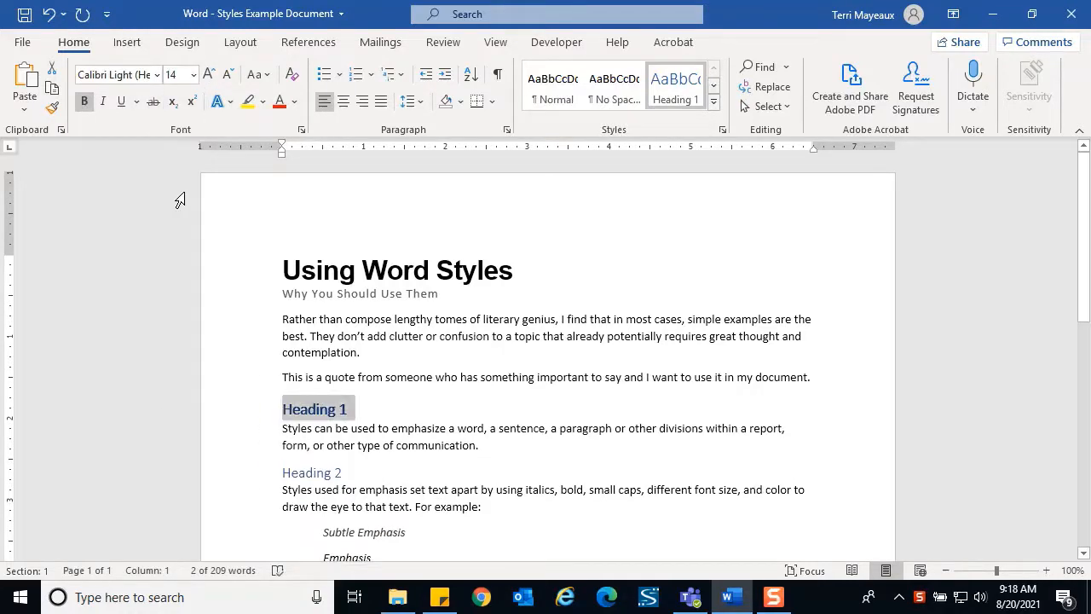
{"action": "left_click", "coordinate": [296, 104]}
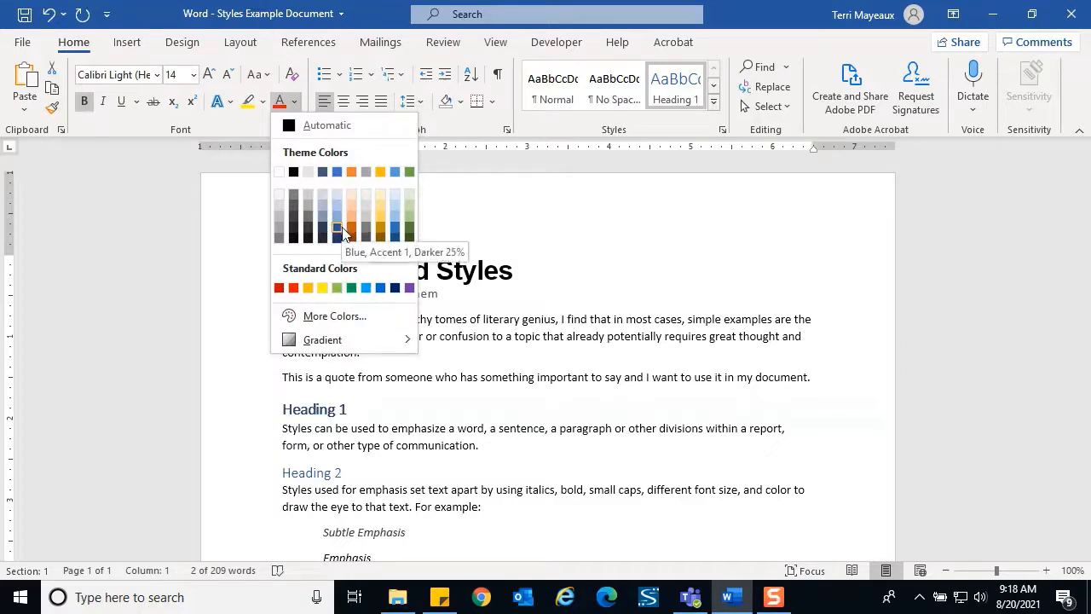
{"action": "left_click", "coordinate": [338, 241]}
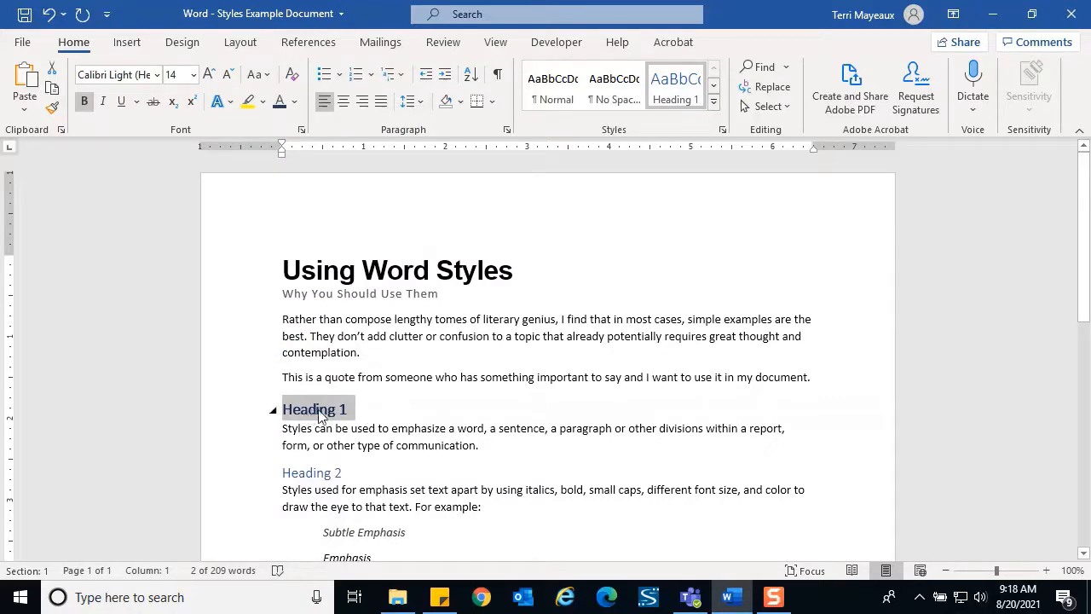
Update the Heading 1 style to match the reformatted "Heading 1" line and check the other headings in the document
{"action": "right_click", "coordinate": [680, 91]}
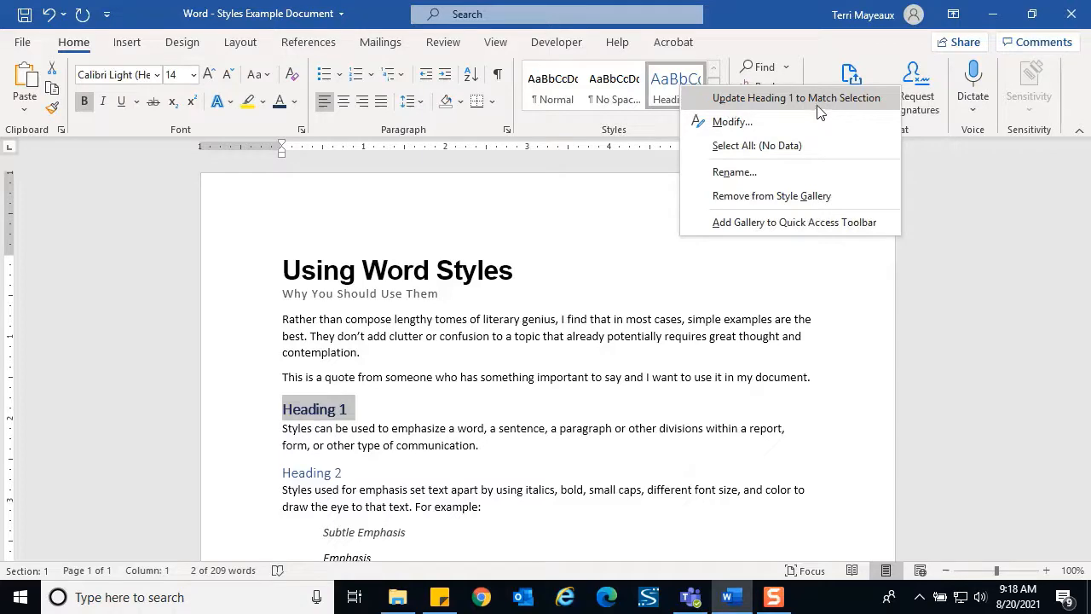
{"action": "left_click", "coordinate": [738, 99]}
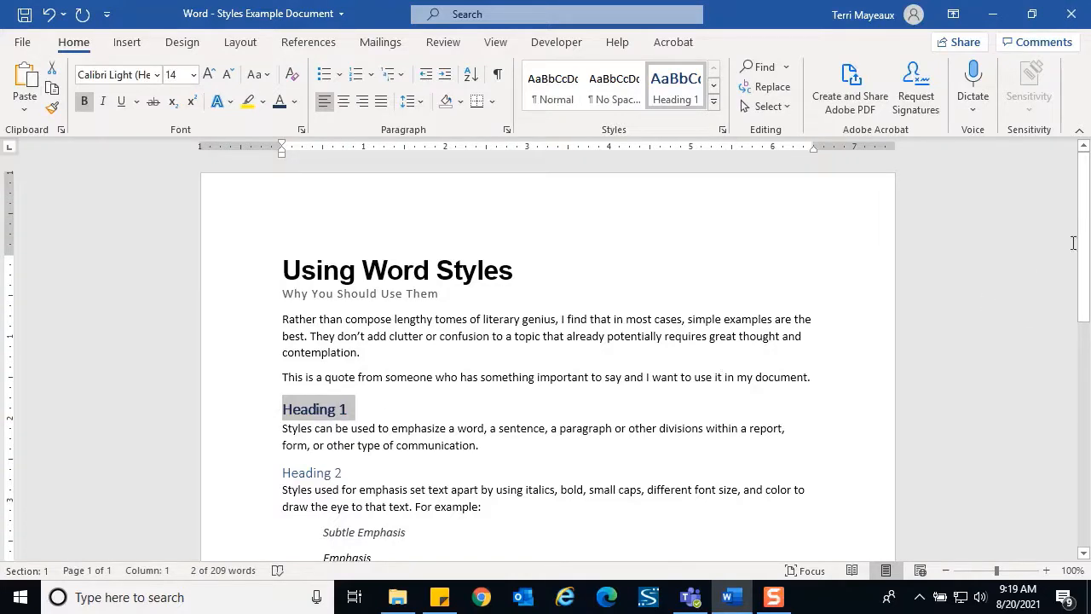
{"action": "left_click_drag", "start_coordinate": [1082, 228], "coordinate": [1055, 402]}
{"action": "mouse_move", "coordinate": [409, 406]}
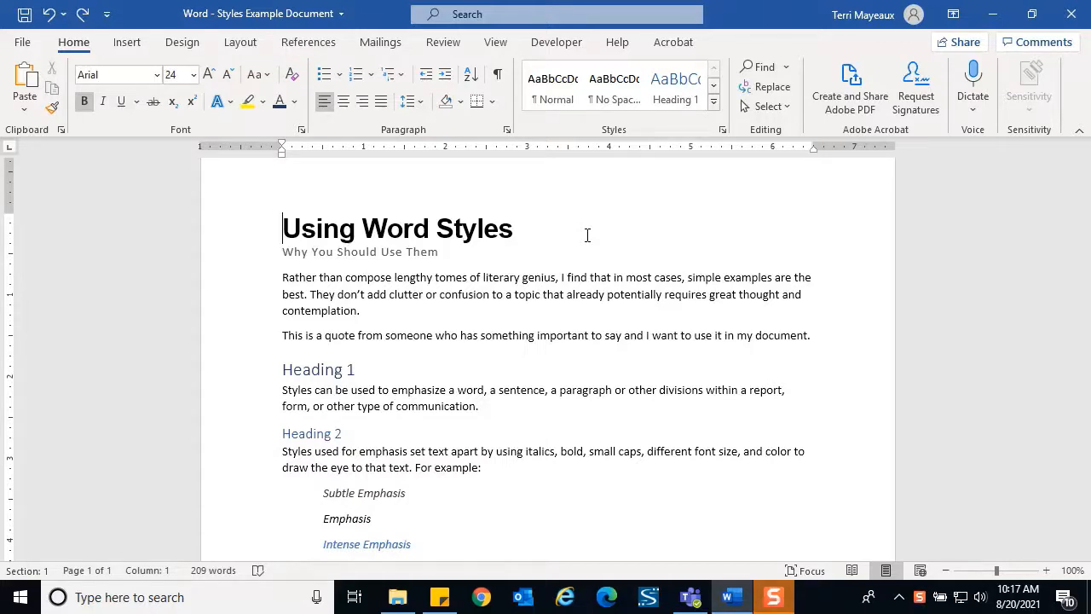
Start a new style from the "Using Word Styles" title formatting and name it Example Title
{"action": "left_click", "coordinate": [714, 102]}
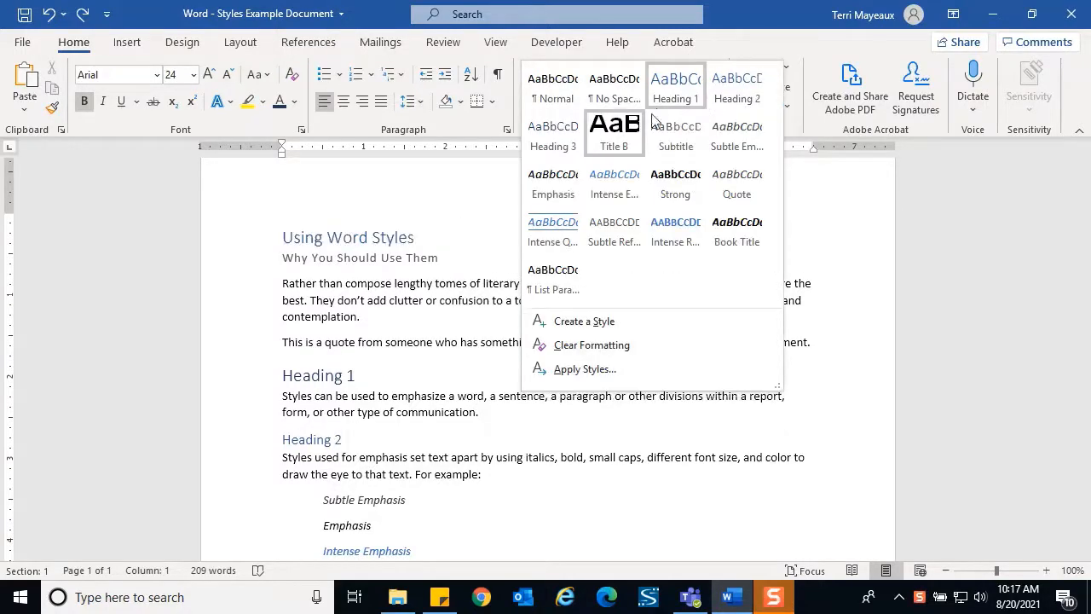
{"action": "left_click", "coordinate": [607, 328]}
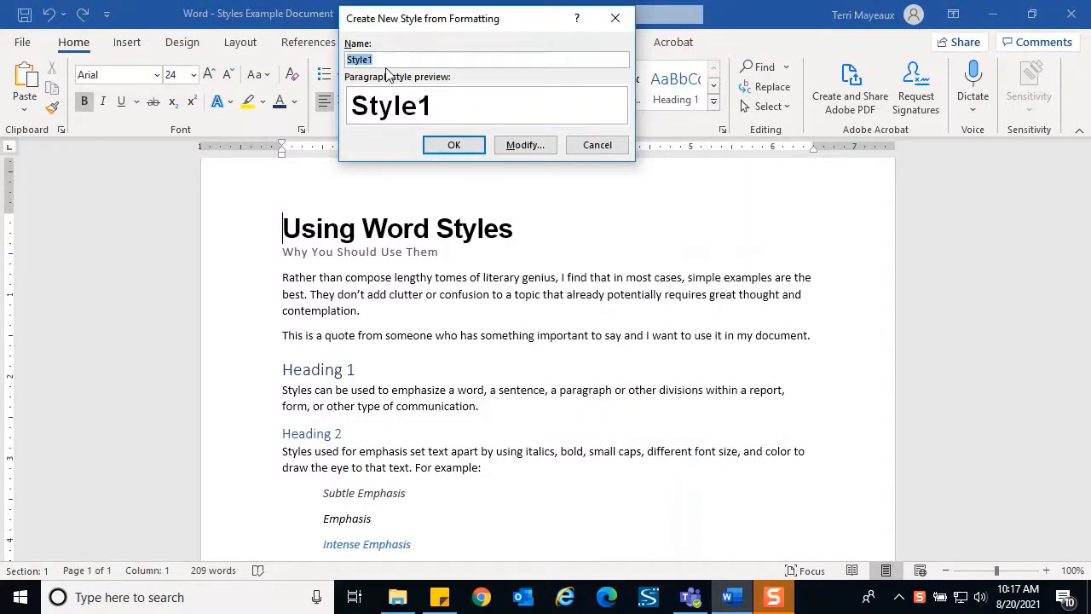
{"action": "type", "text": "Excam"}
{"action": "type", "text": "a"}
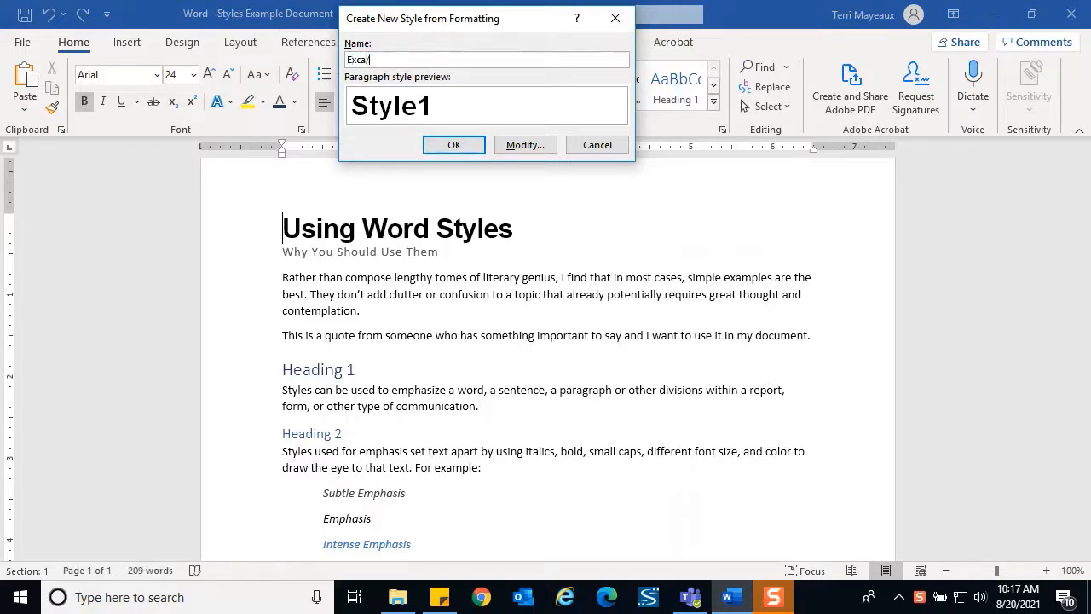
{"action": "key", "text": "BackSpace"}
{"action": "key", "text": "BackSpace"}
{"action": "type", "text": "ample Title"}
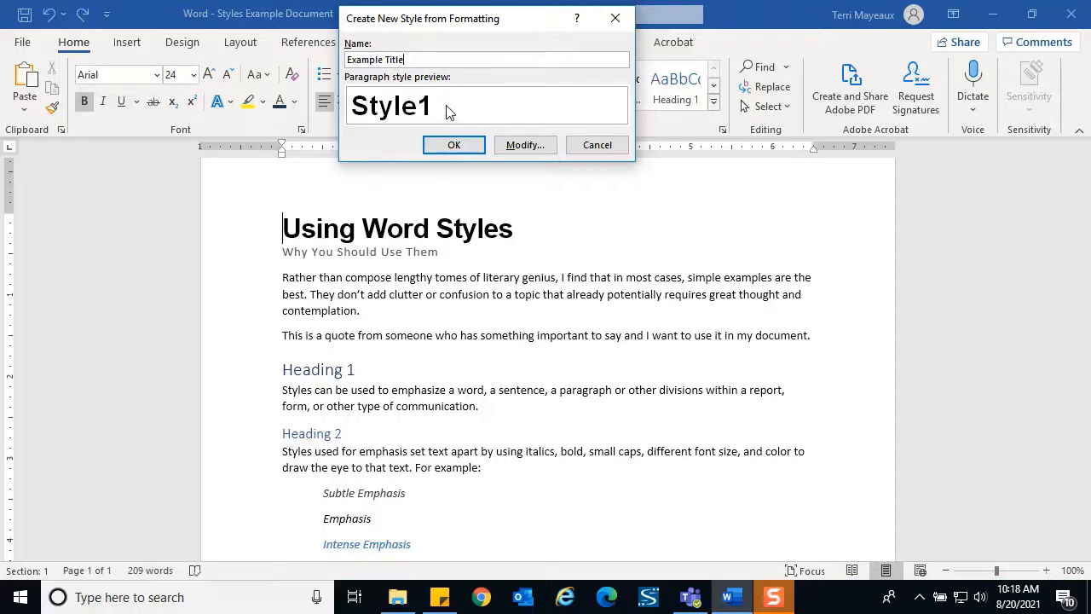
Open the full settings of the new Example Title style and set its style for the following paragraph to Normal
{"action": "left_click", "coordinate": [523, 150]}
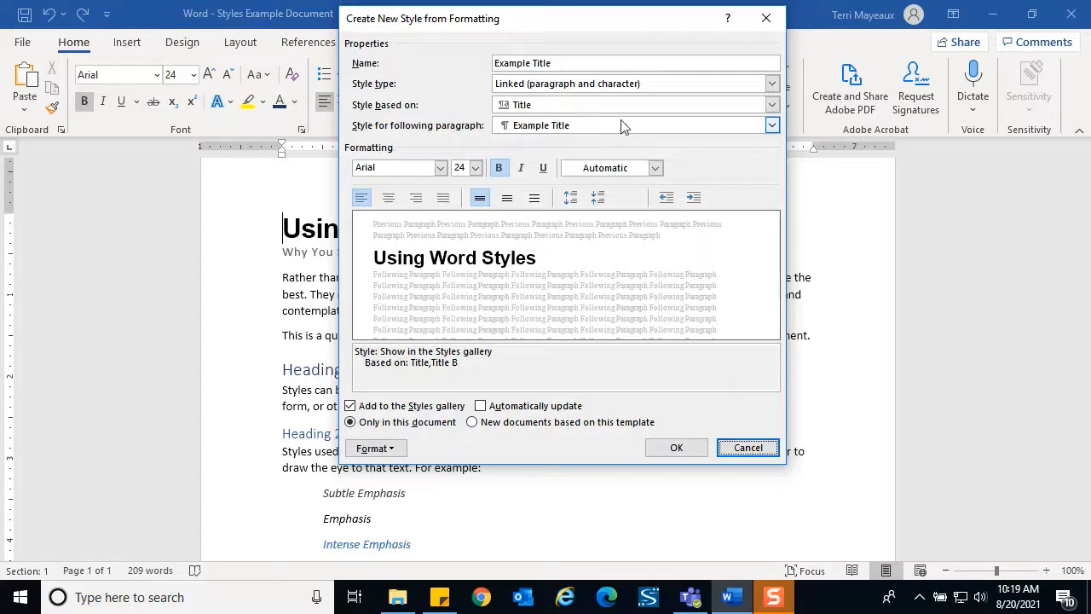
{"action": "left_click", "coordinate": [773, 125]}
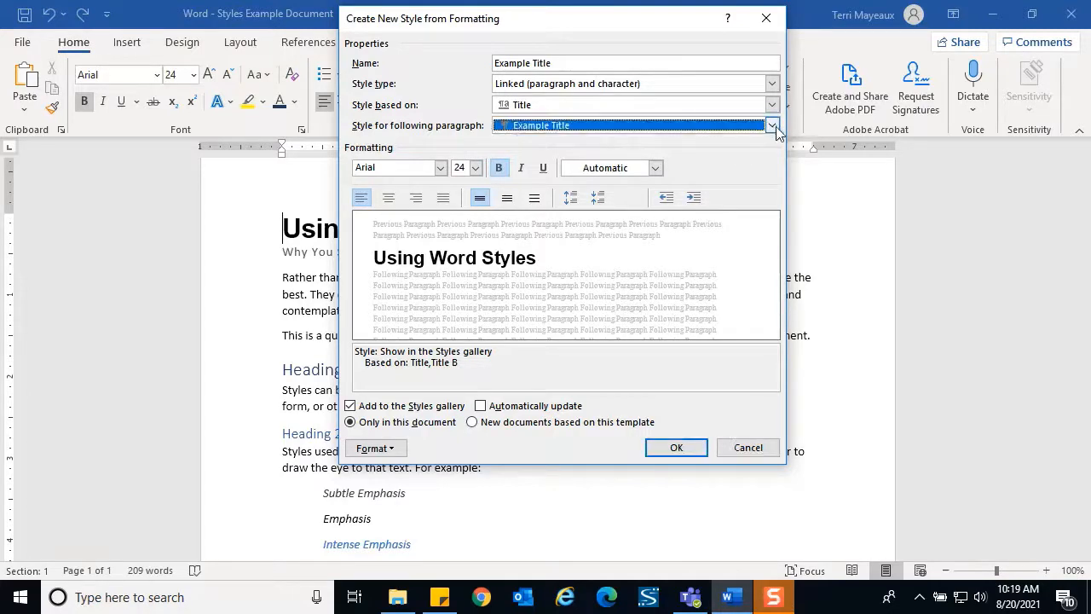
{"action": "left_click", "coordinate": [543, 152]}
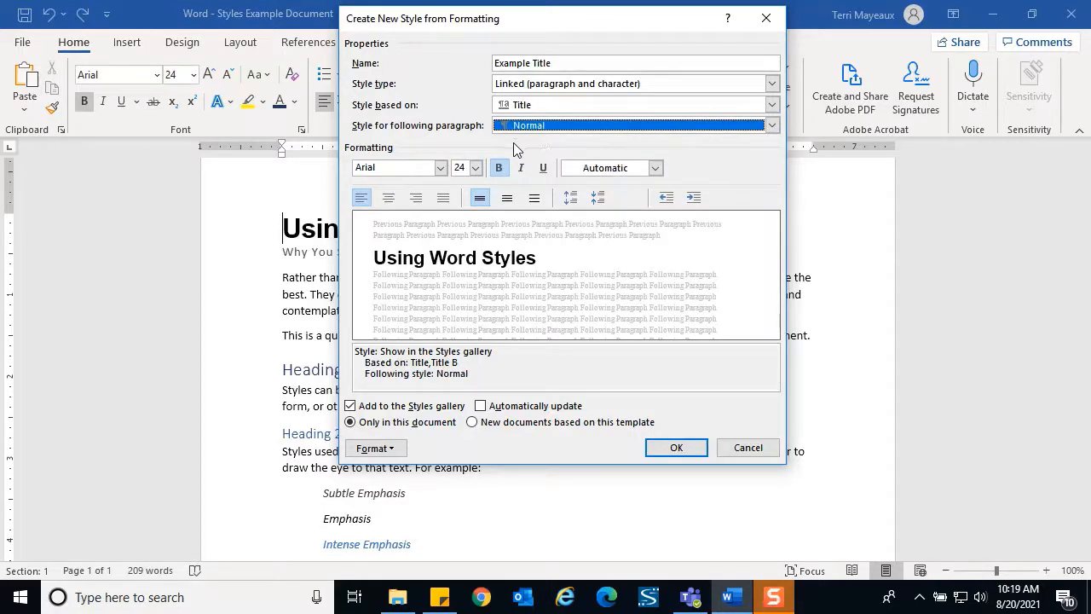
Set the Example Title style's font to Broadway, 26 pt, and turn off its bold formatting
{"action": "left_click", "coordinate": [441, 168]}
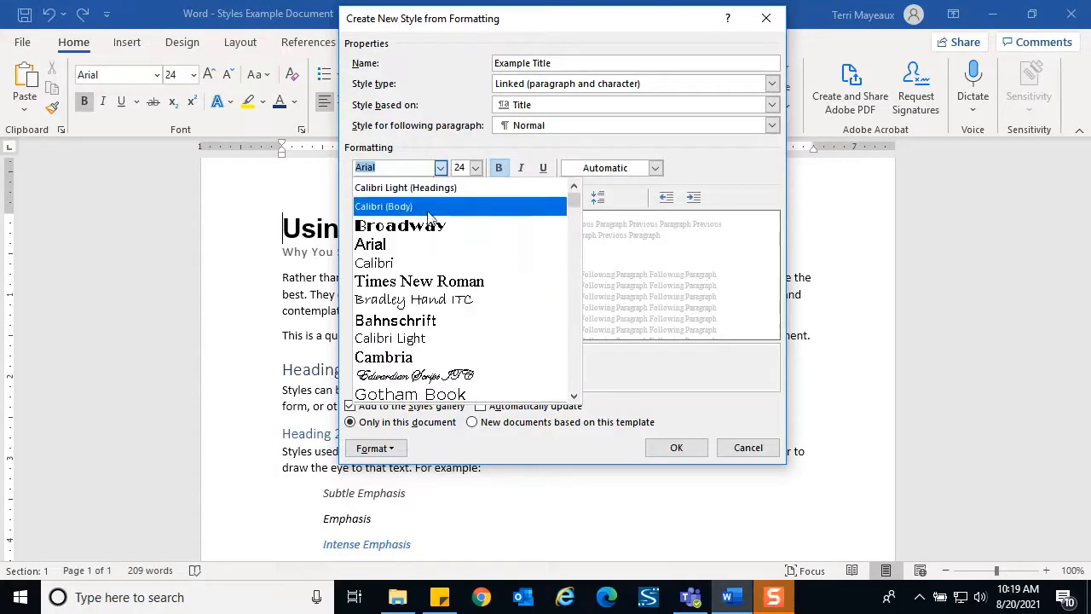
{"action": "left_click", "coordinate": [428, 226]}
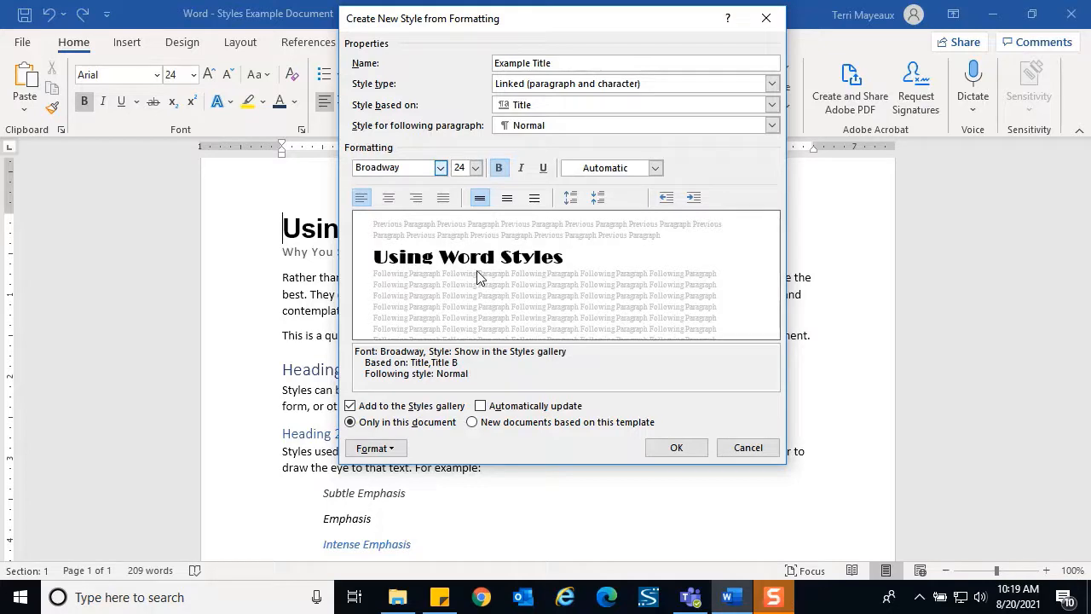
{"action": "left_click", "coordinate": [476, 168]}
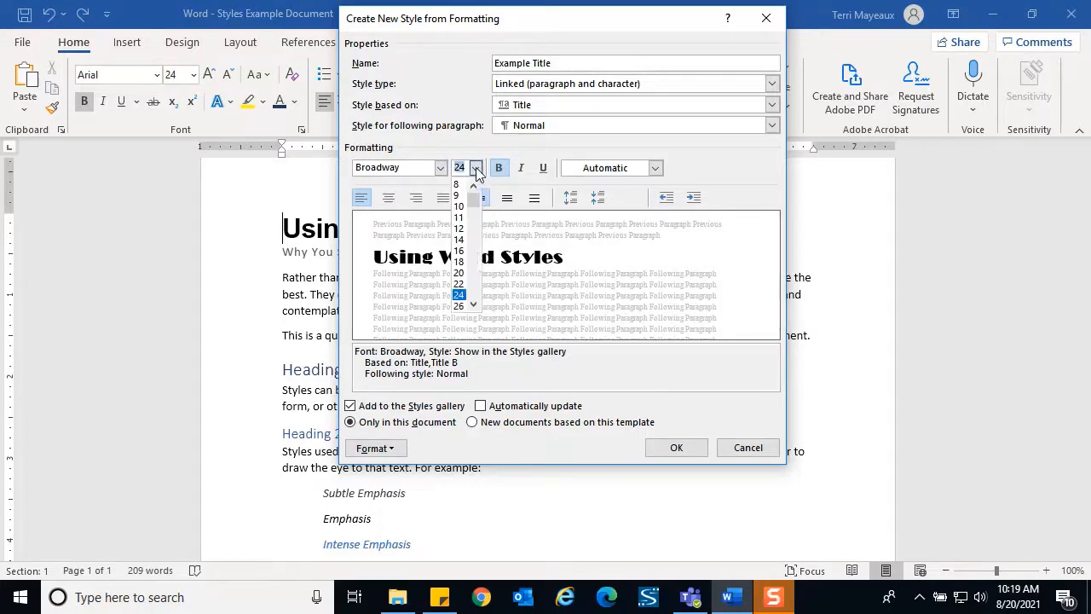
{"action": "left_click", "coordinate": [461, 306]}
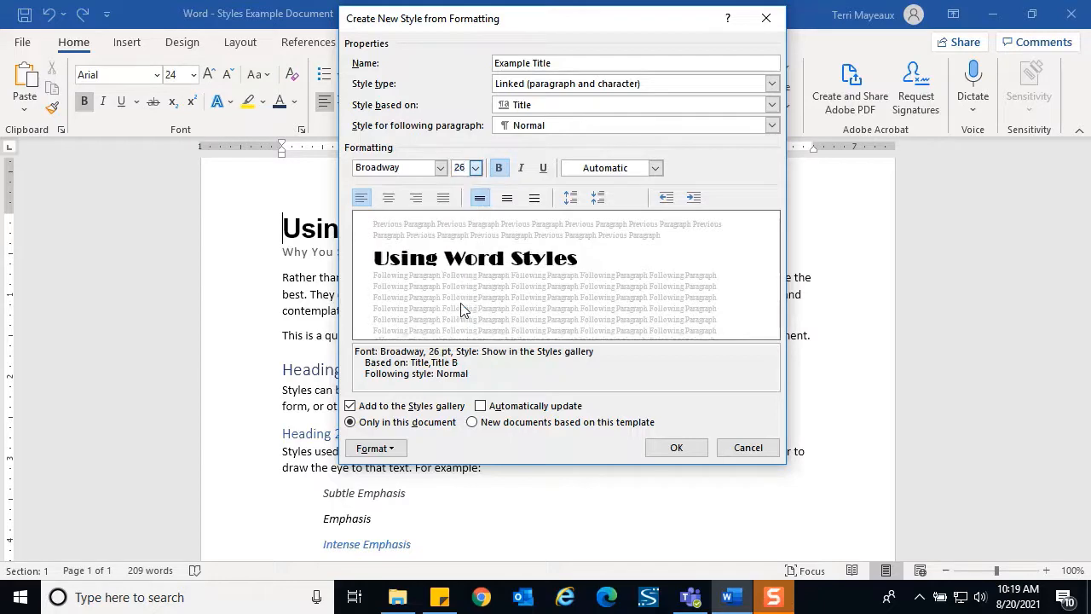
{"action": "left_click", "coordinate": [501, 170]}
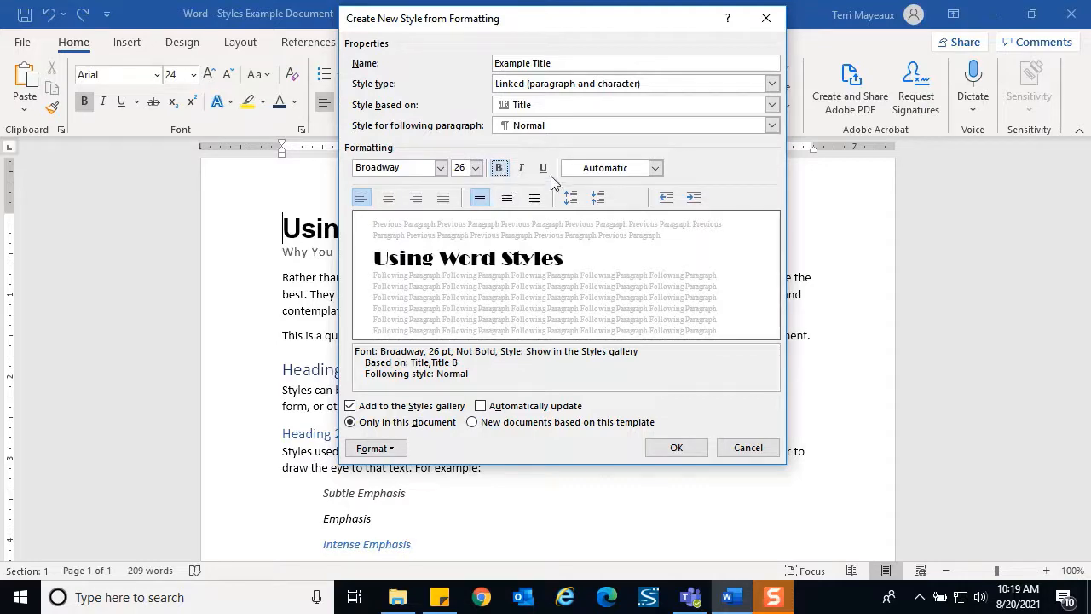
Give the Example Title style a dark green Accent 6 font color and center its paragraph alignment
{"action": "left_click", "coordinate": [657, 168]}
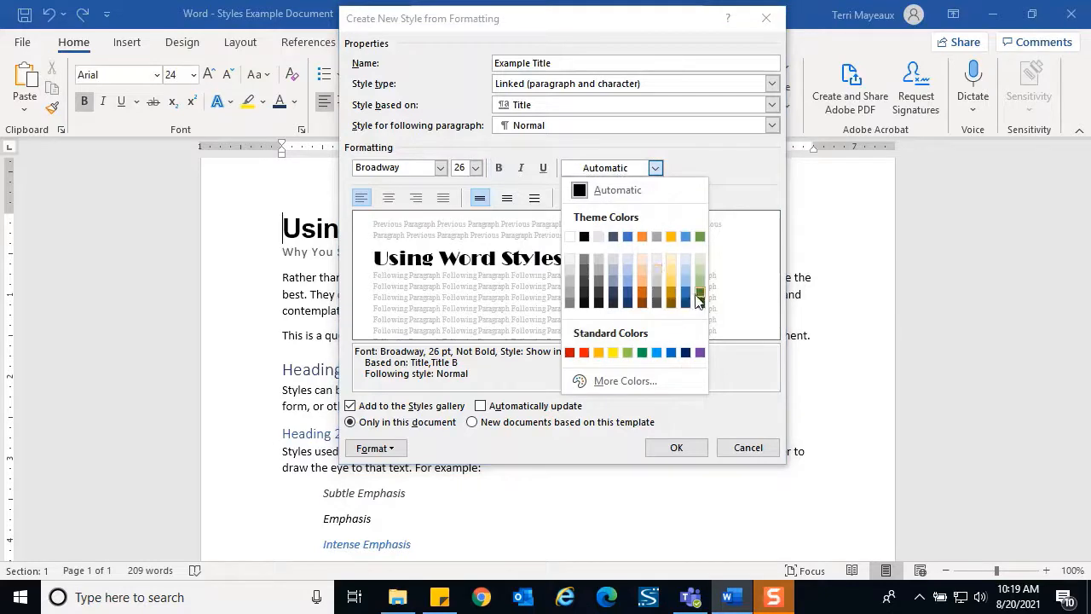
{"action": "left_click", "coordinate": [700, 296]}
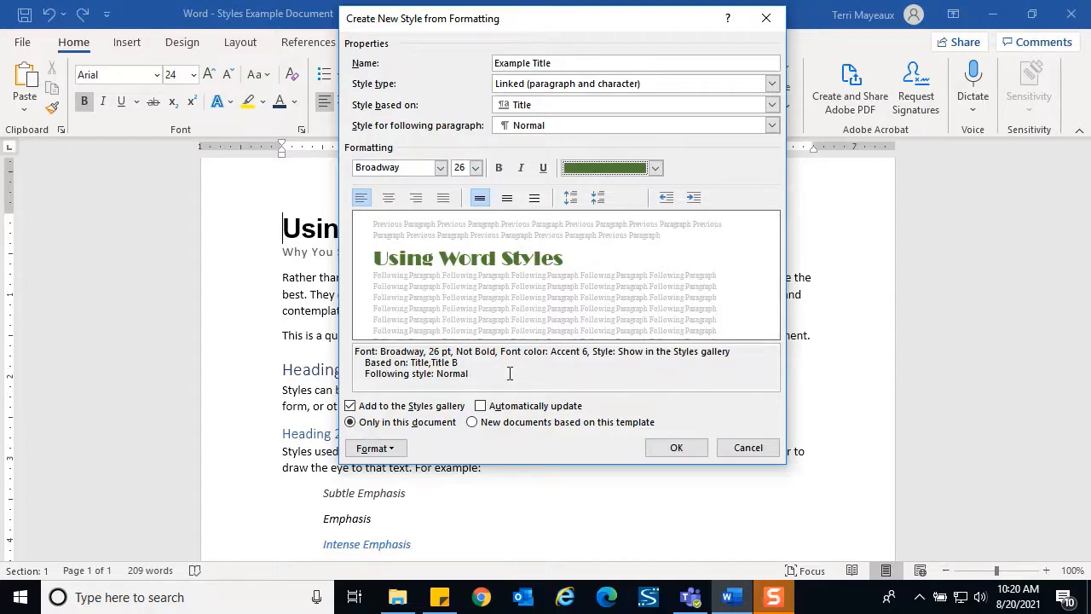
{"action": "left_click", "coordinate": [389, 199]}
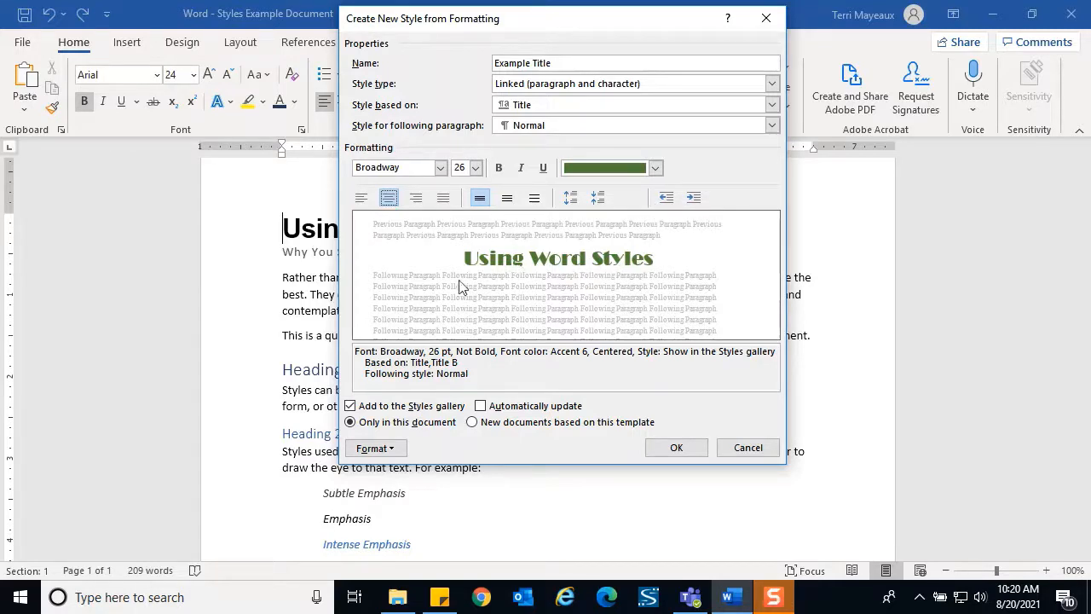
In the new style's detailed font settings, apply the Bold font style and the Small caps effect
{"action": "left_click", "coordinate": [393, 450]}
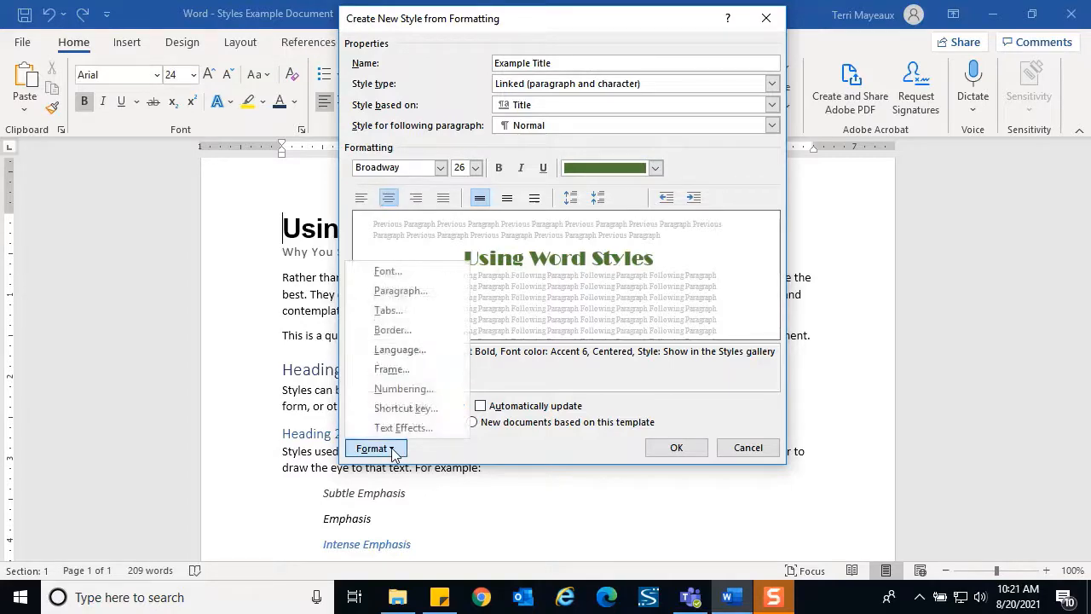
{"action": "left_click", "coordinate": [385, 272]}
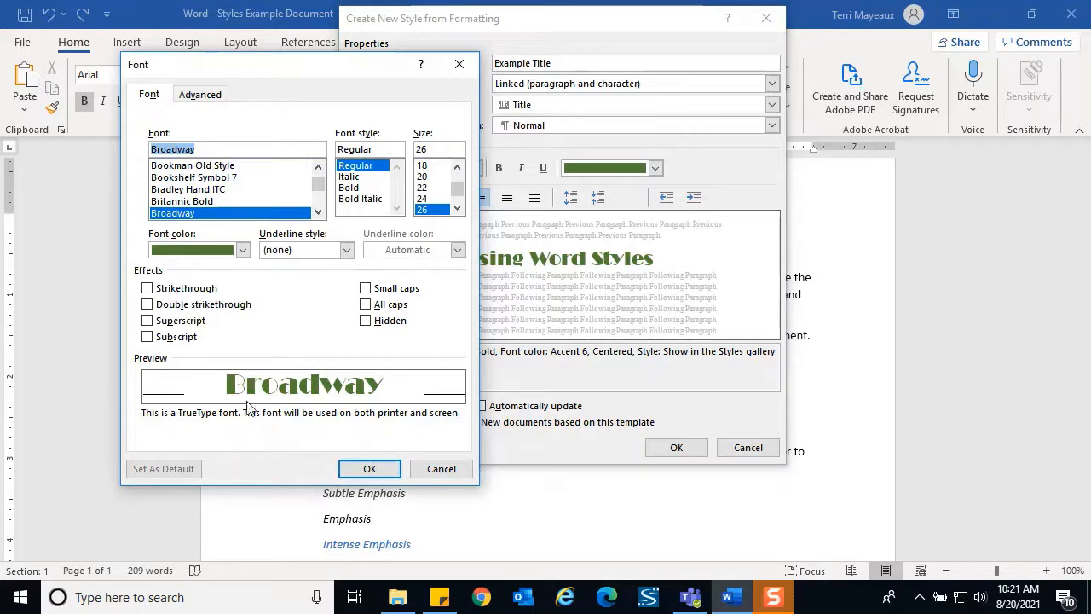
{"action": "left_click", "coordinate": [356, 191]}
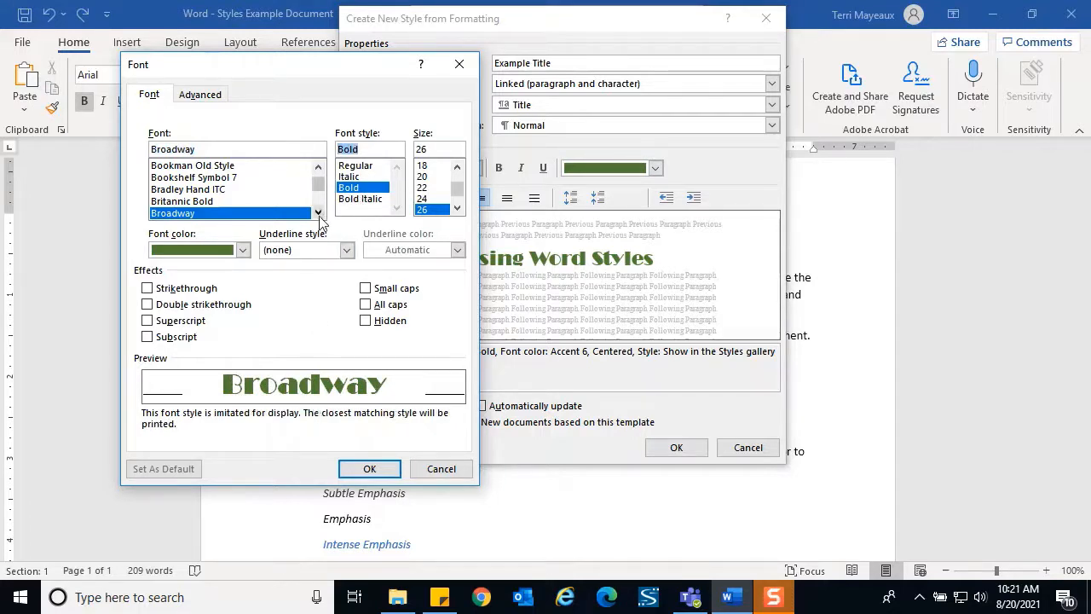
{"action": "left_click", "coordinate": [365, 289]}
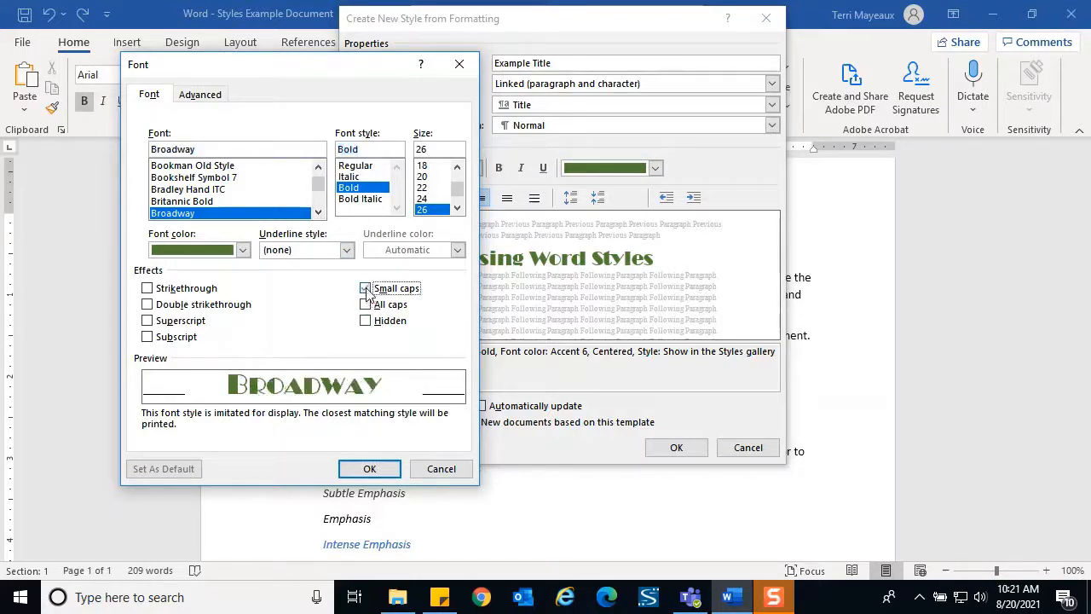
{"action": "left_click", "coordinate": [370, 471]}
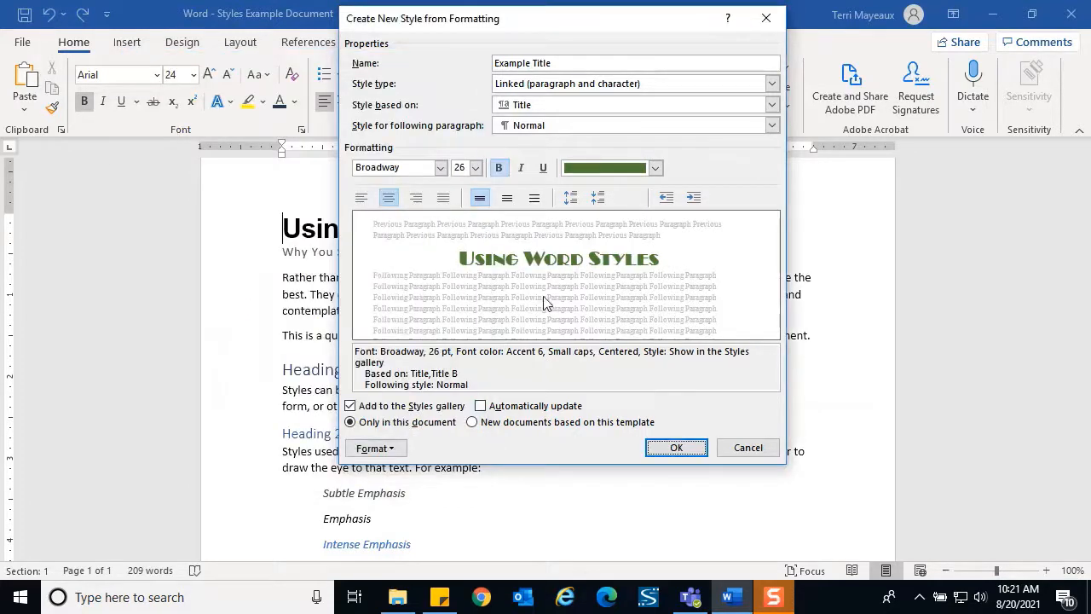
Add a solid box border to the Example Title style in dark green Accent 6 with a width of 1 ½ pt
{"action": "left_click", "coordinate": [390, 448]}
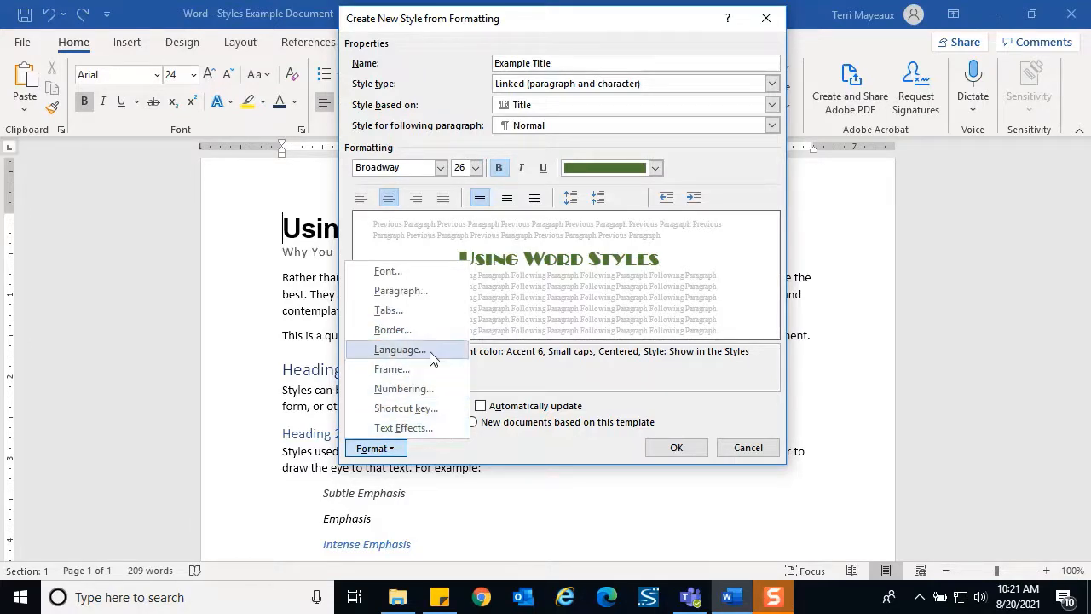
{"action": "left_click", "coordinate": [397, 331]}
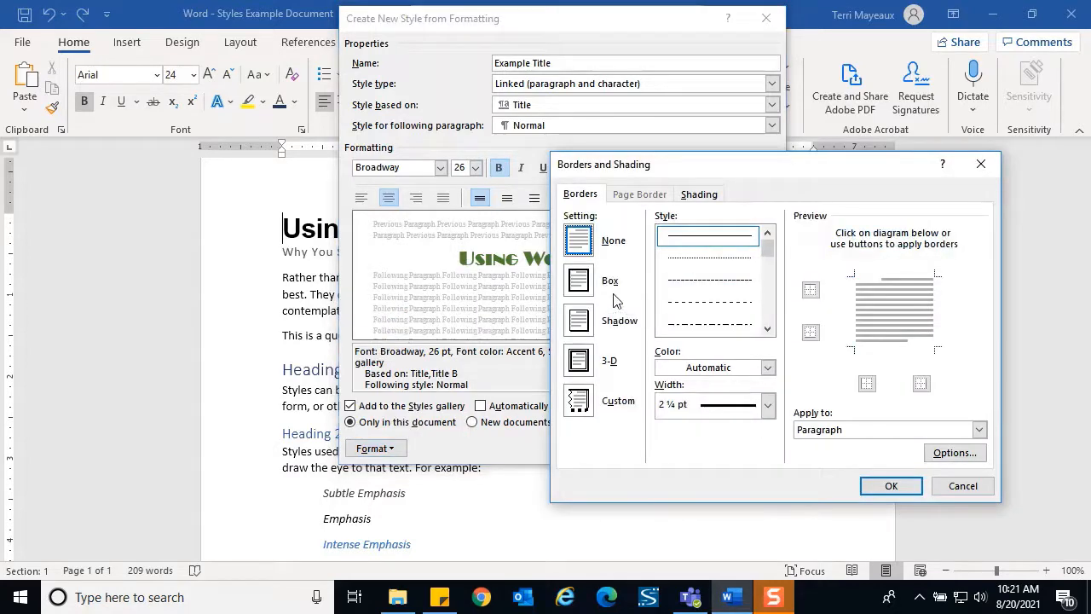
{"action": "left_click", "coordinate": [586, 290]}
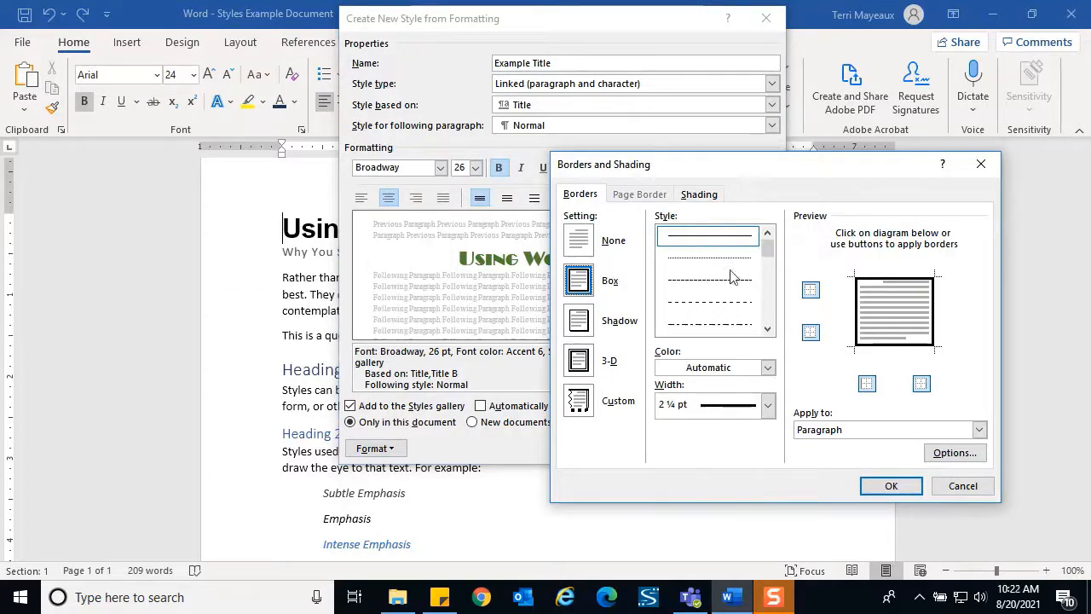
{"action": "left_click", "coordinate": [769, 369]}
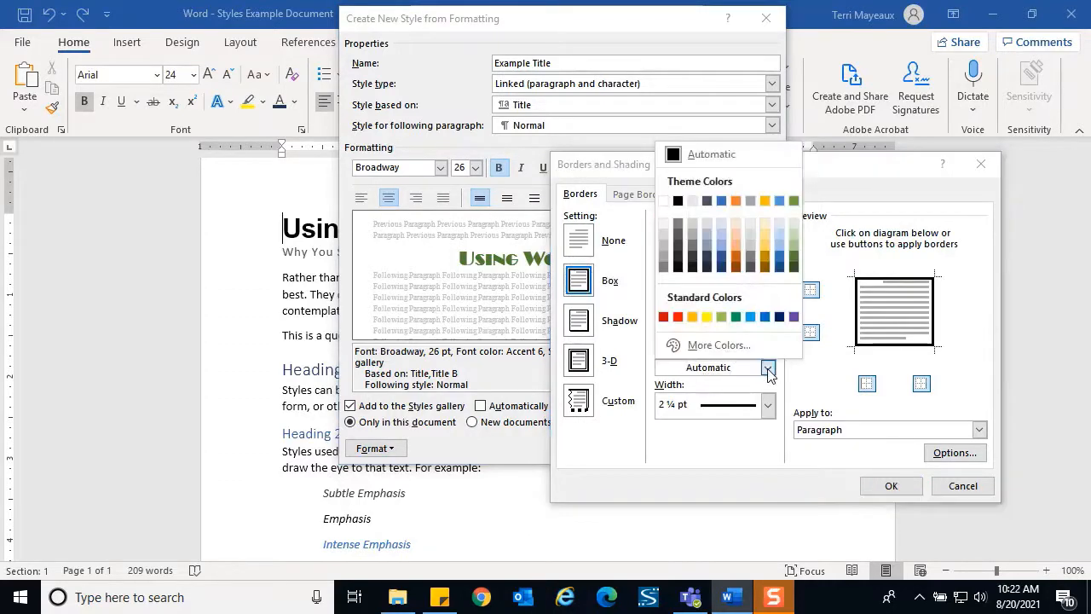
{"action": "left_click", "coordinate": [793, 258]}
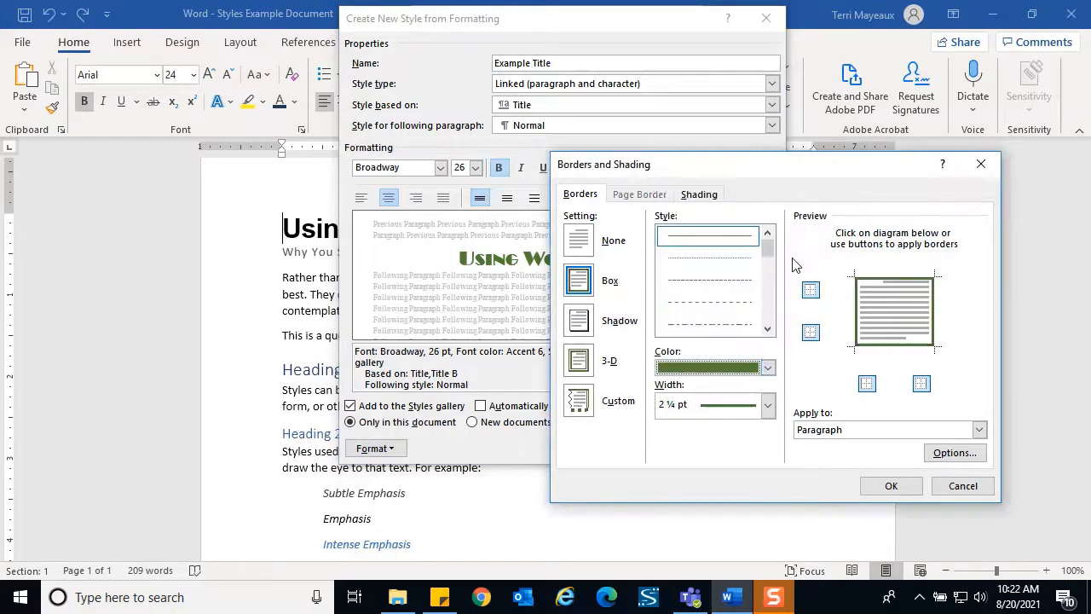
{"action": "left_click", "coordinate": [768, 406]}
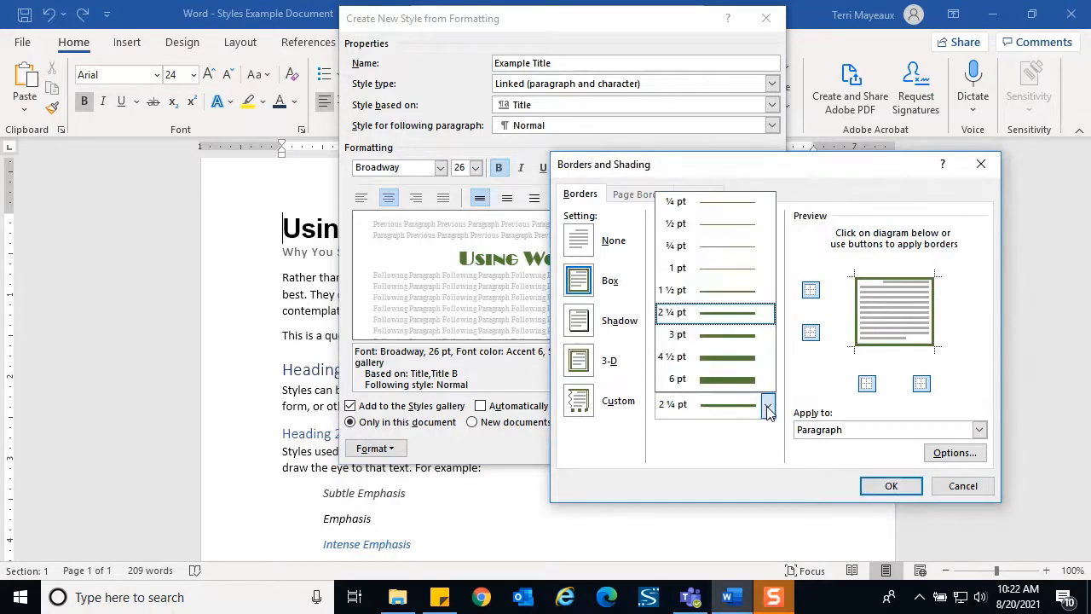
{"action": "left_click", "coordinate": [717, 298]}
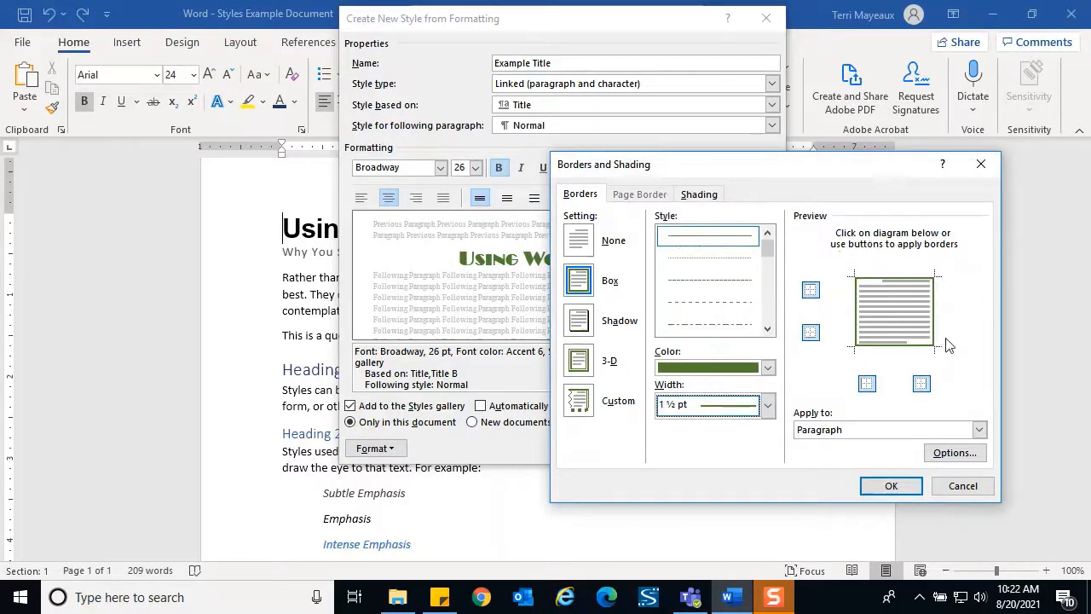
{"action": "left_click", "coordinate": [895, 484]}
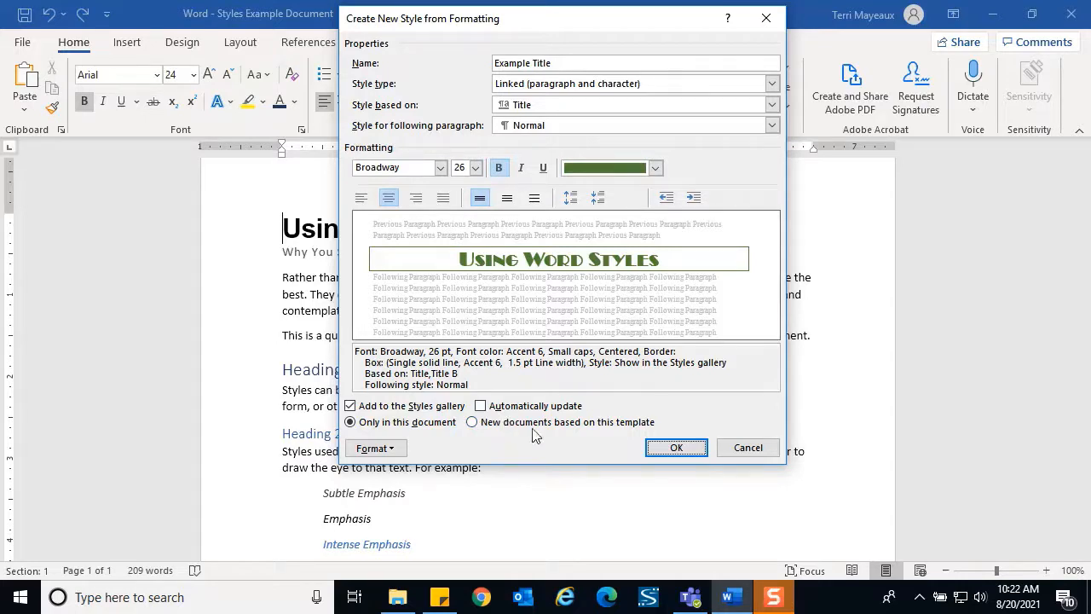
Save the Example Title style for this document only and check its entry in the full Styles gallery
{"action": "left_click", "coordinate": [680, 448]}
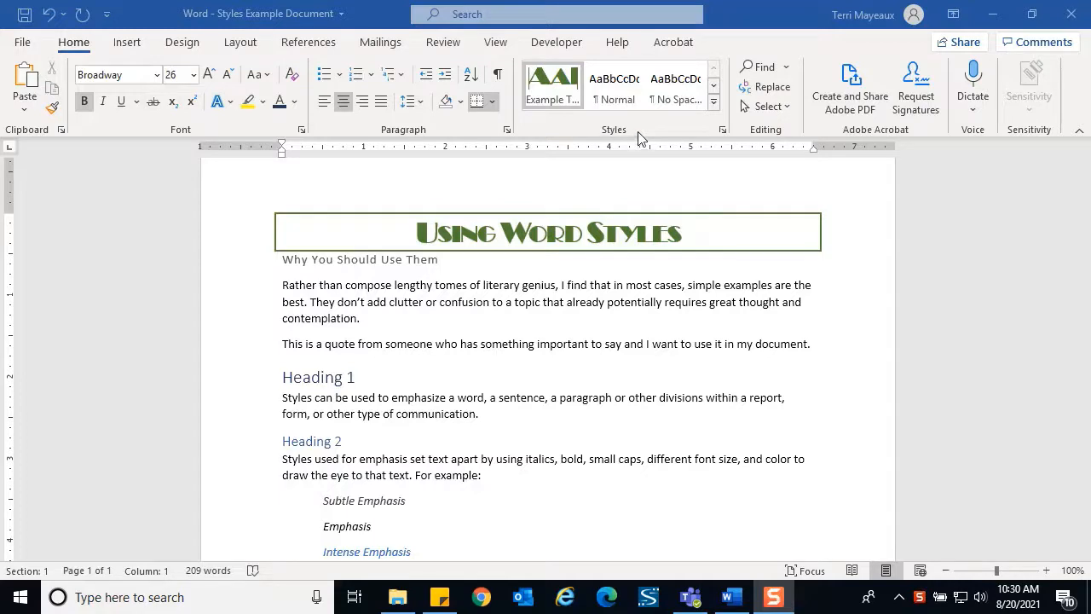
{"action": "left_click", "coordinate": [714, 100]}
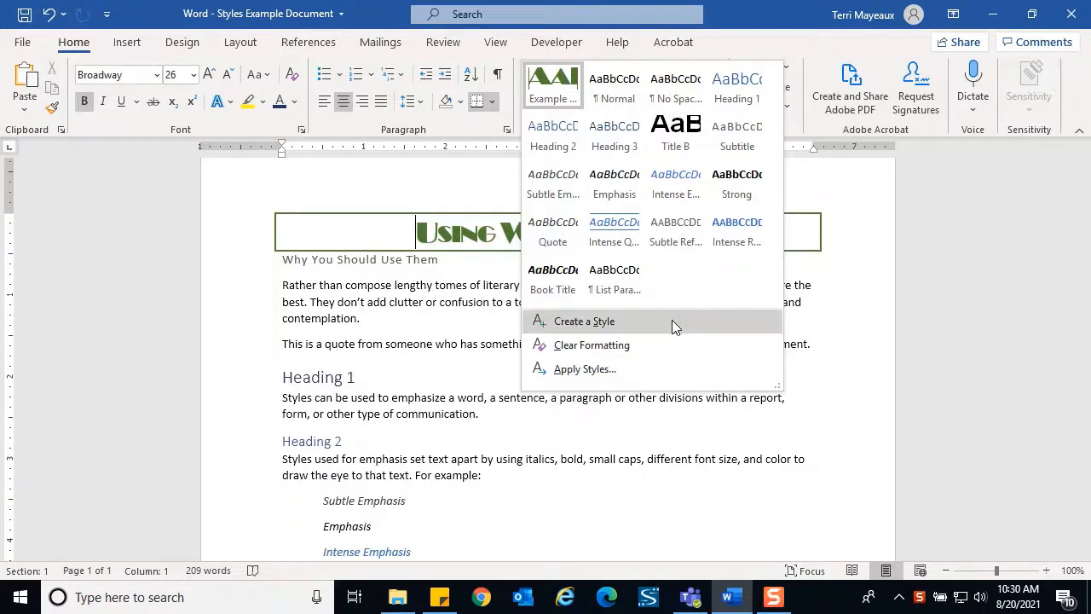
{"action": "left_click", "coordinate": [480, 270]}
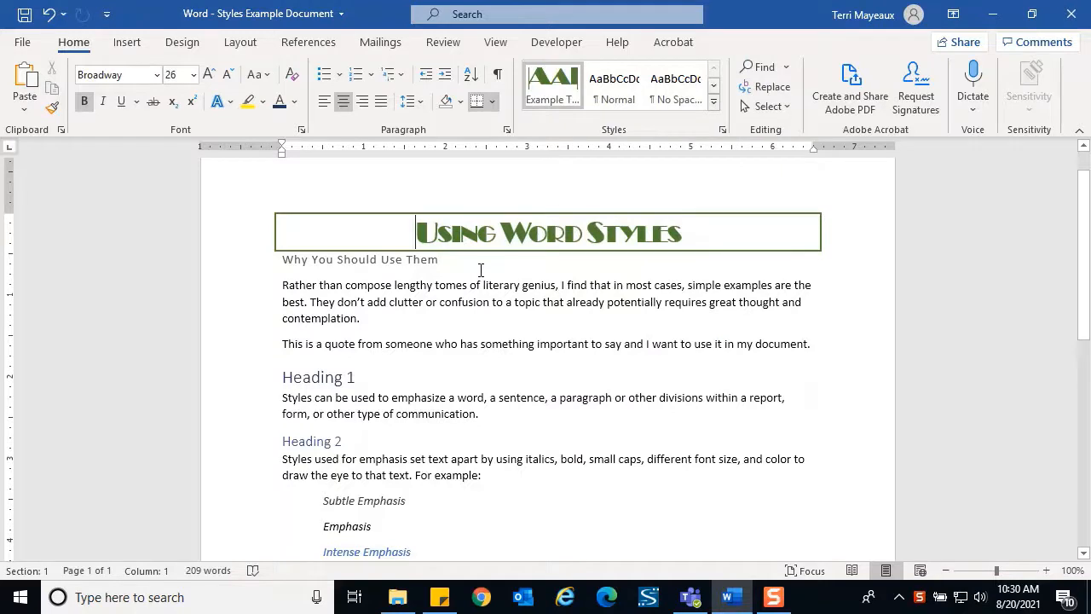